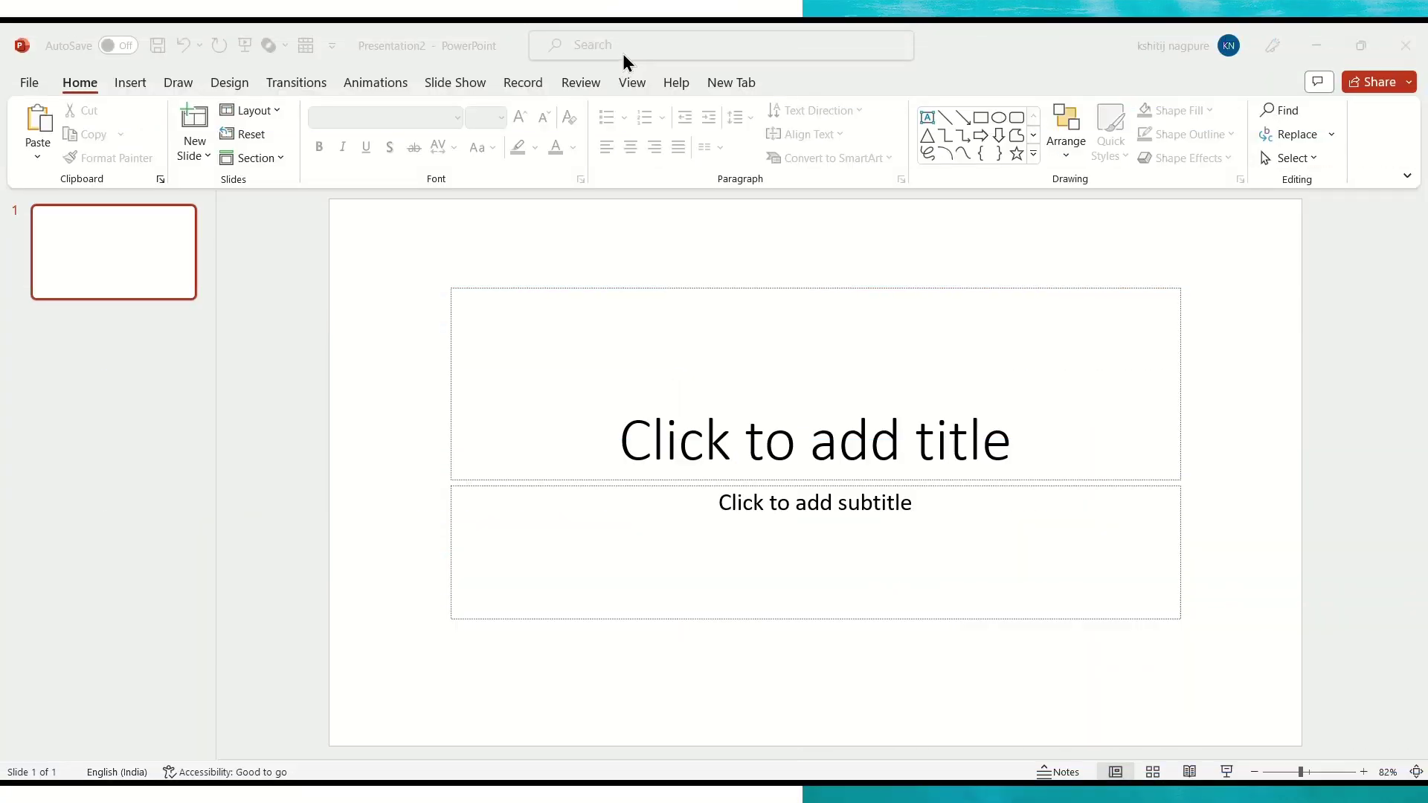
Switch slide 1 to the Blank layout and paste the sea-turtle photo onto it.
{"action": "left_click", "coordinate": [261, 112]}
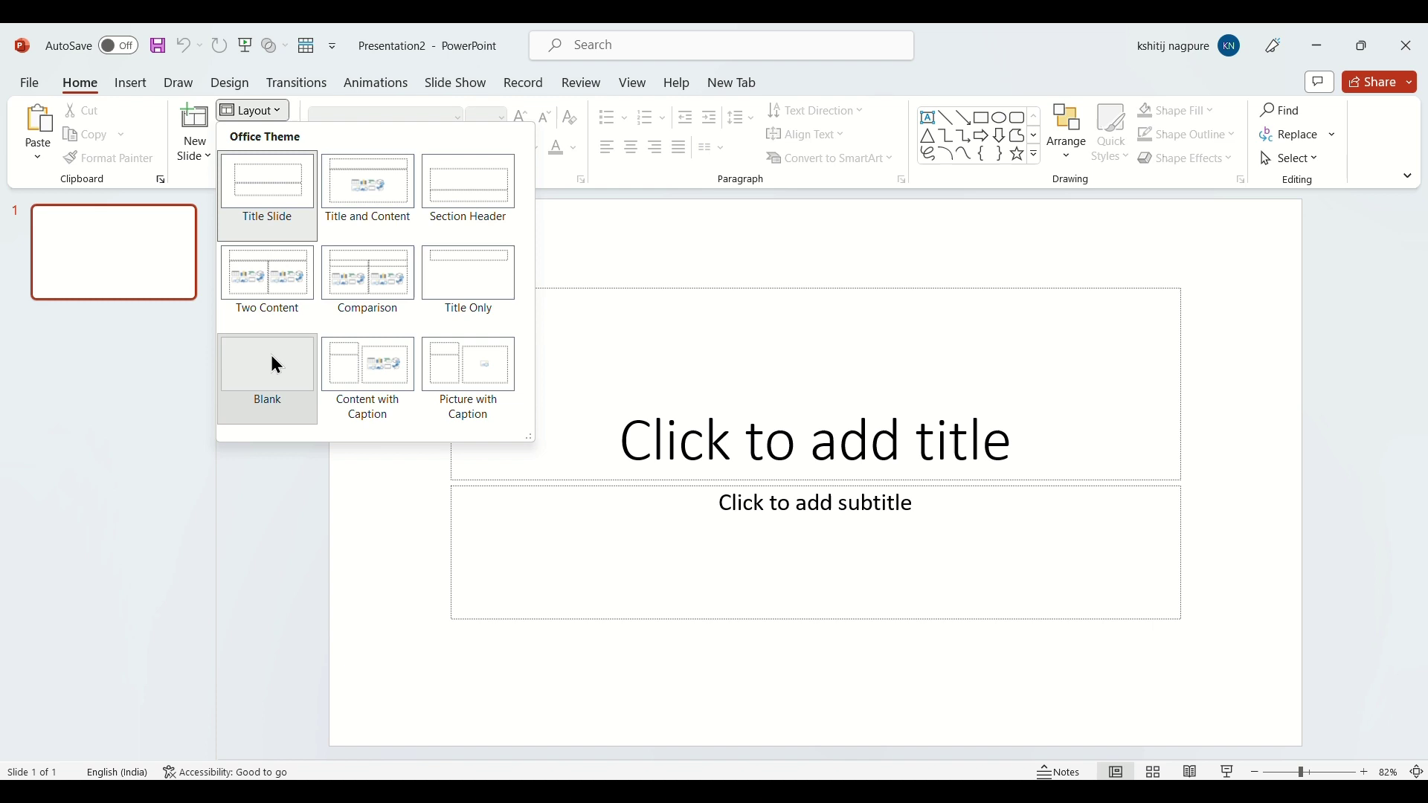
{"action": "left_click", "coordinate": [272, 362]}
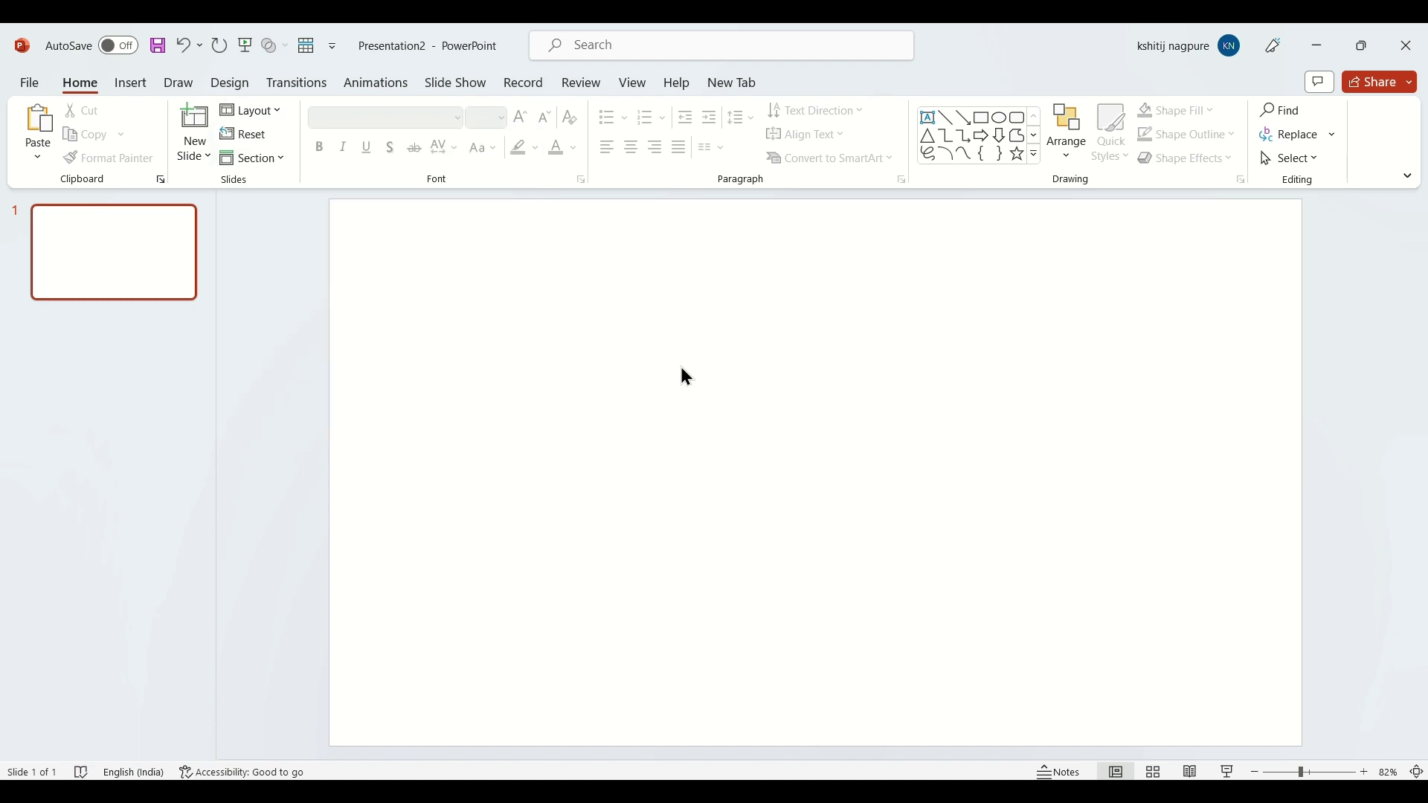
{"action": "key", "text": "ctrl+v"}
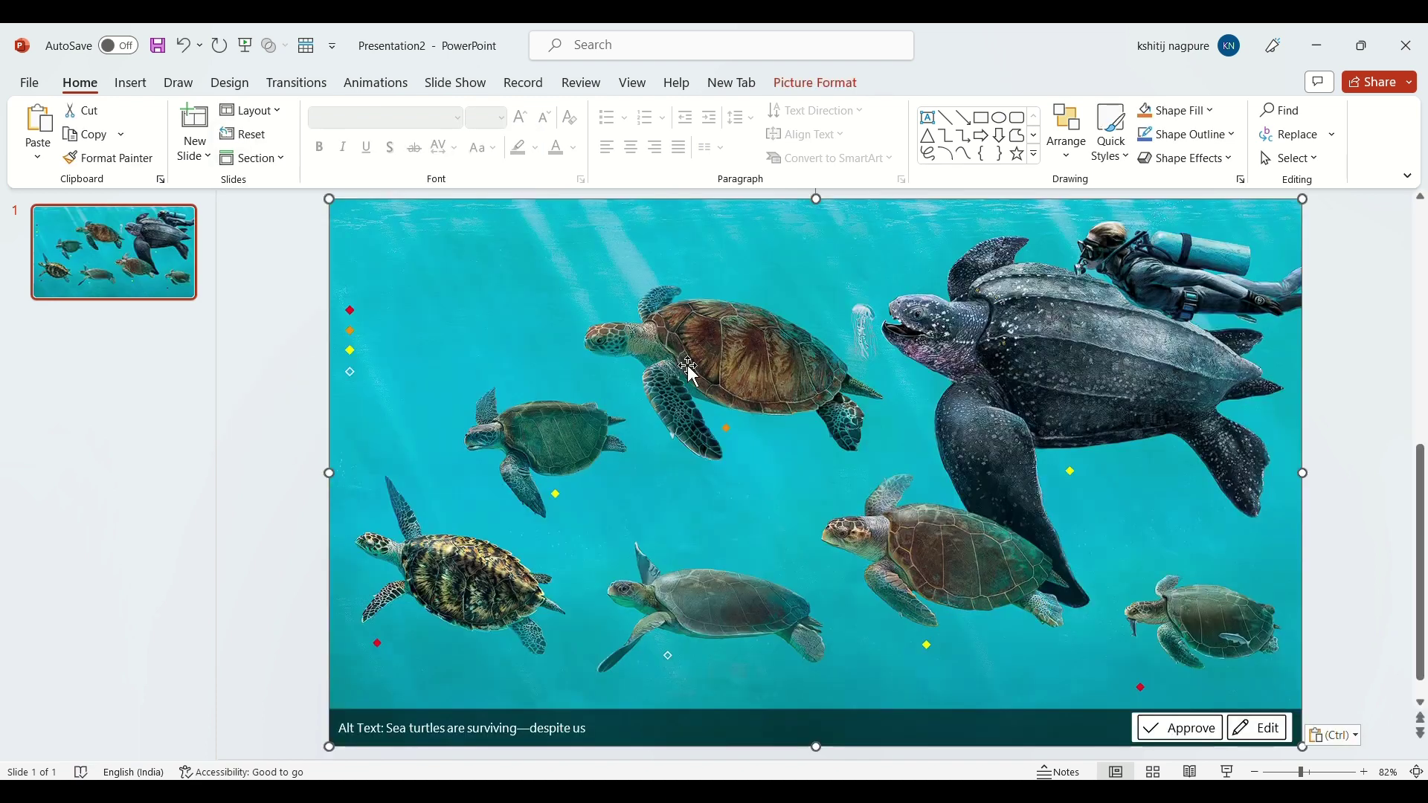
{"action": "left_click", "coordinate": [253, 416]}
Crop the sea-turtle photo to a 16:9 aspect ratio so it fills the slide.
{"action": "left_click", "coordinate": [646, 404]}
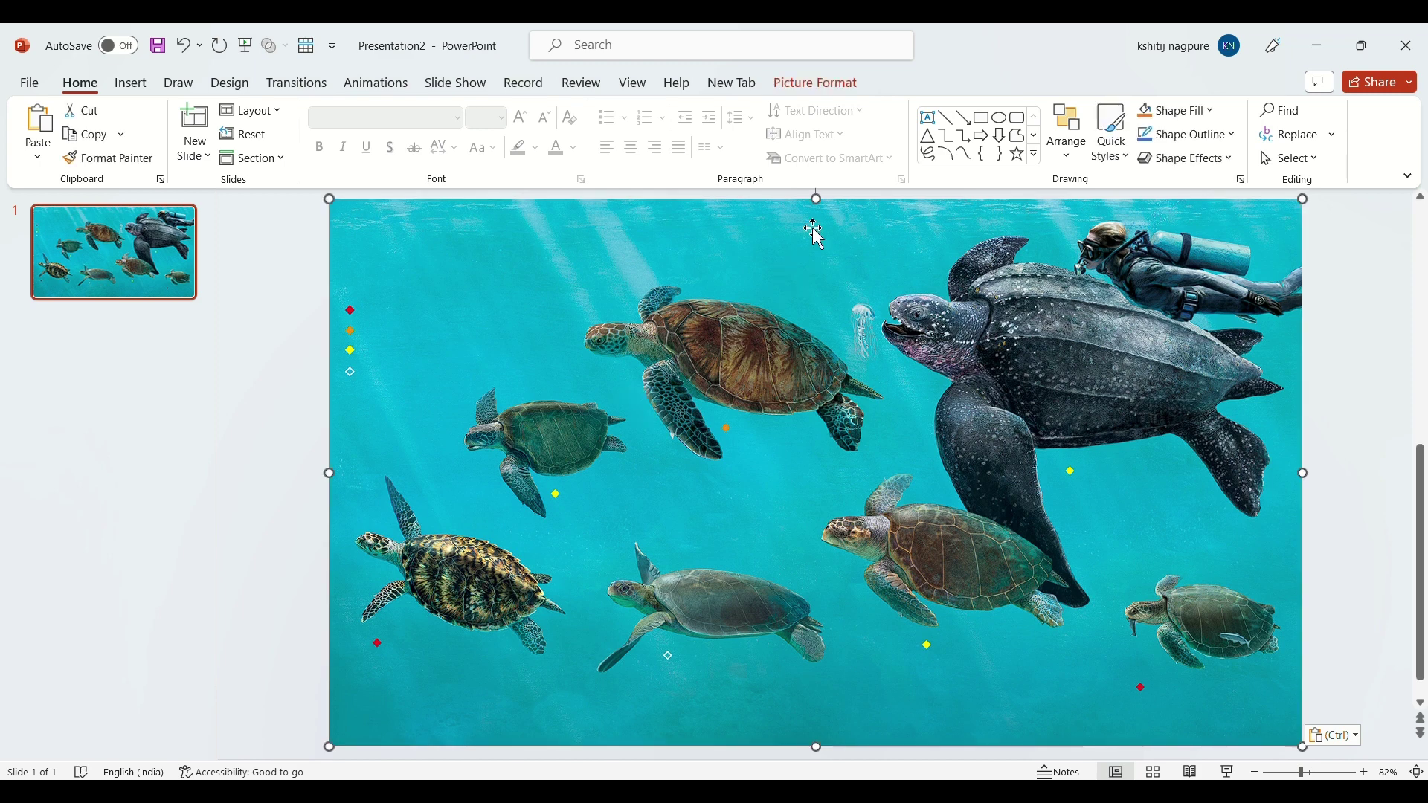
{"action": "left_click", "coordinate": [849, 101]}
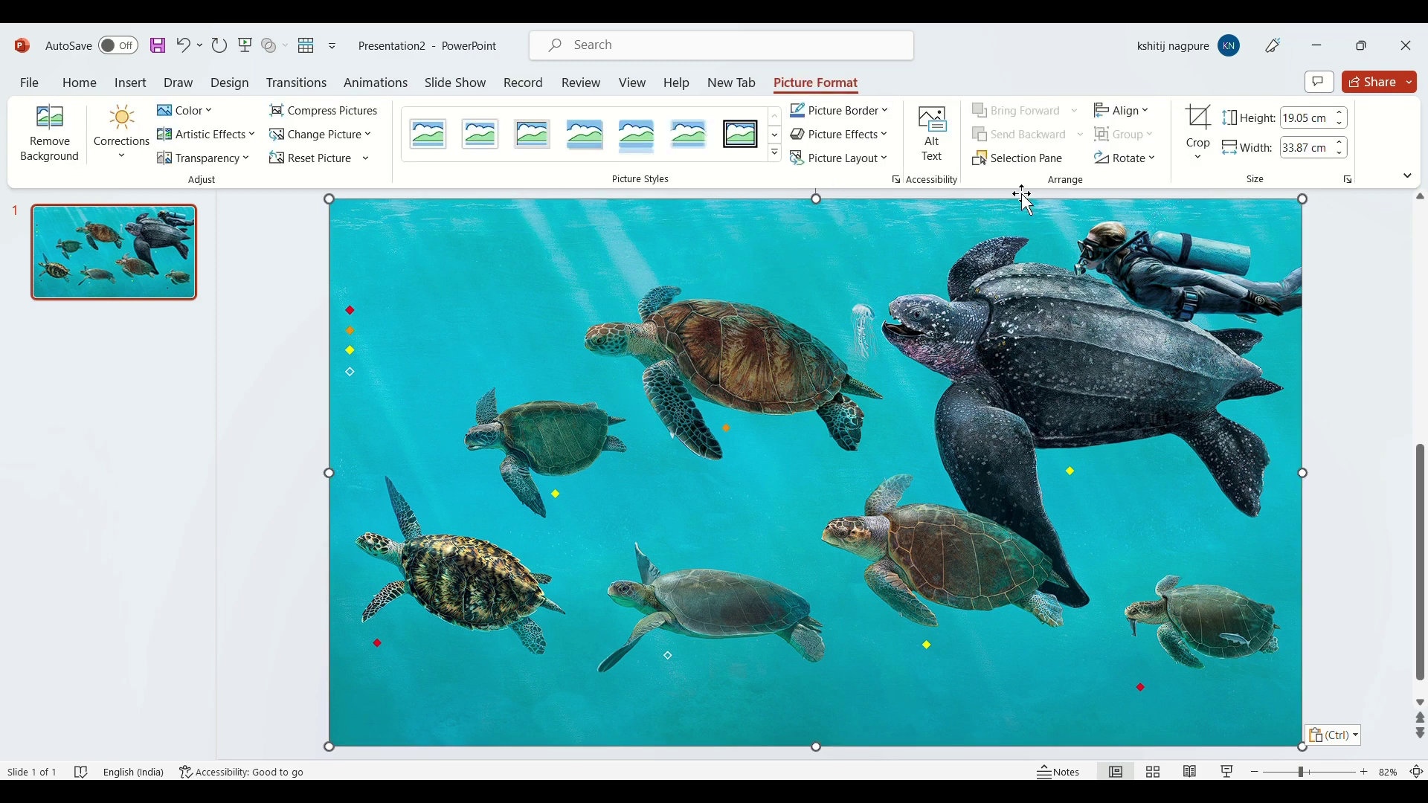
{"action": "left_click", "coordinate": [1203, 149]}
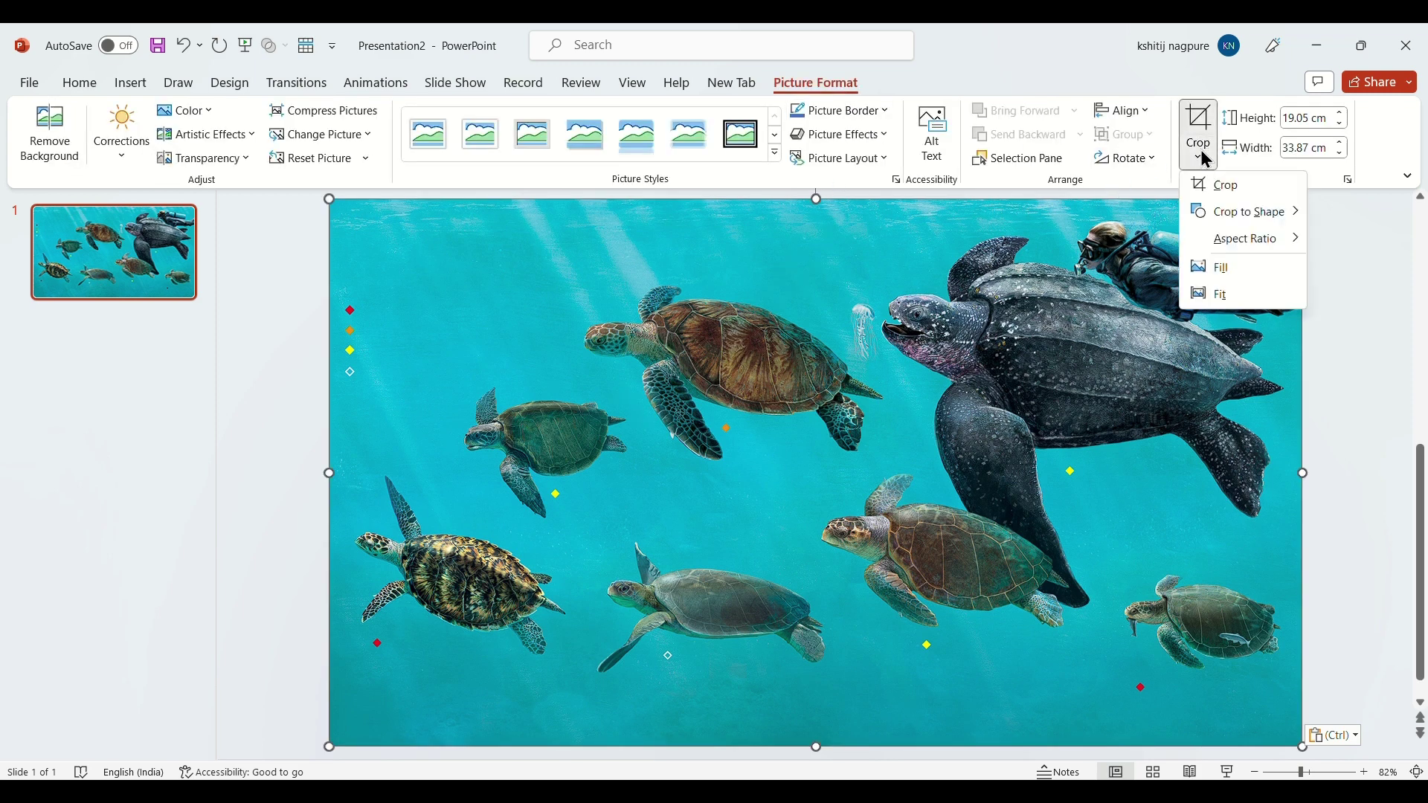
{"action": "mouse_move", "coordinate": [1257, 238]}
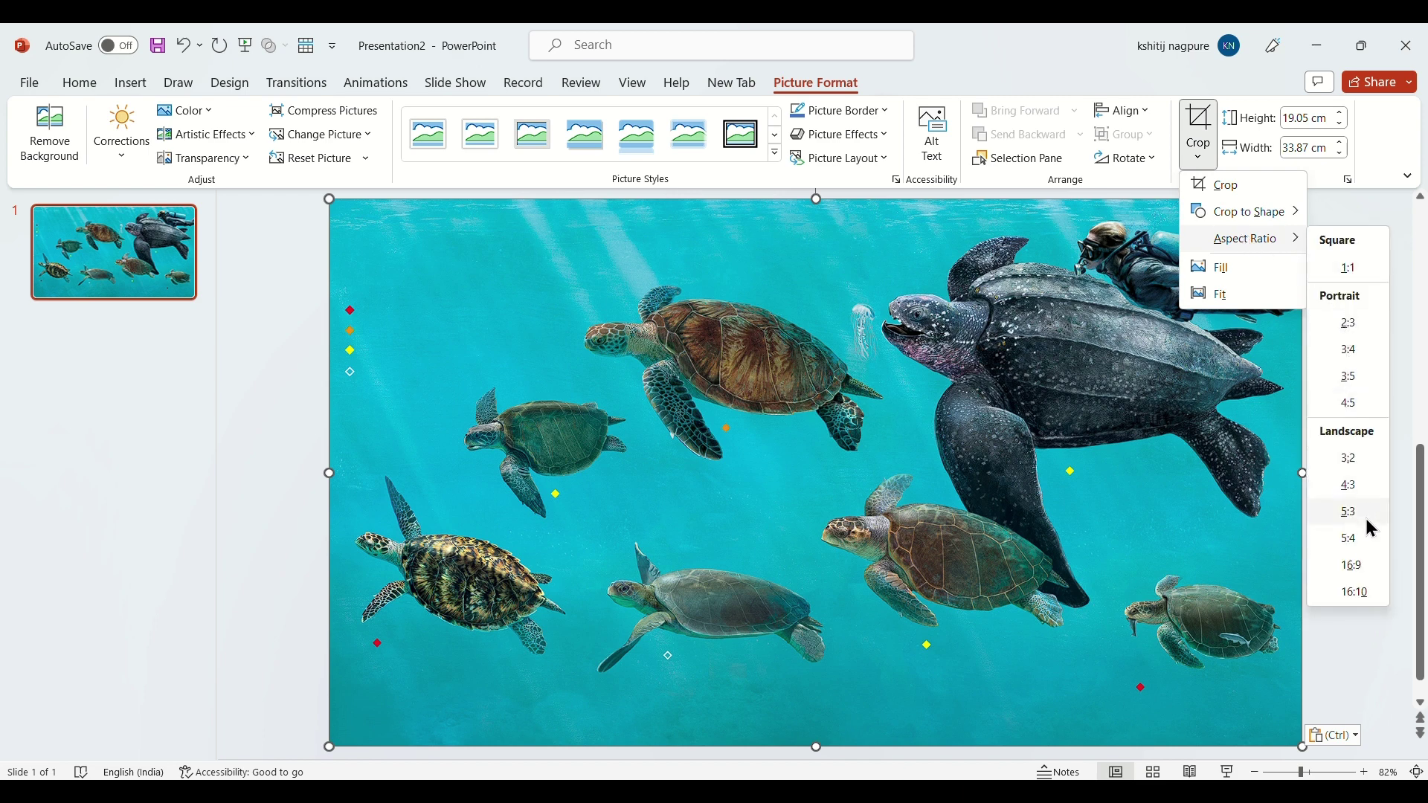
{"action": "left_click", "coordinate": [1371, 570]}
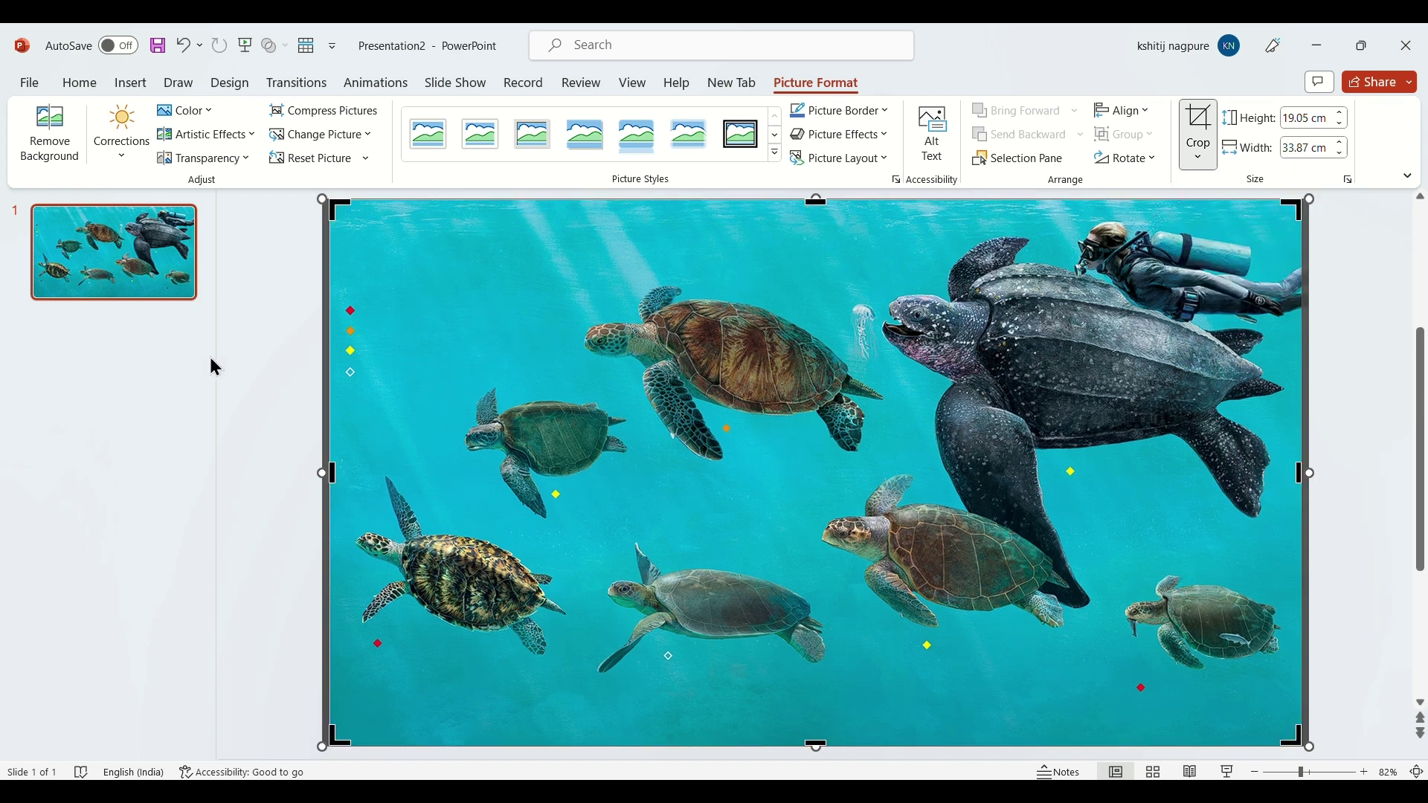
{"action": "left_click", "coordinate": [281, 365]}
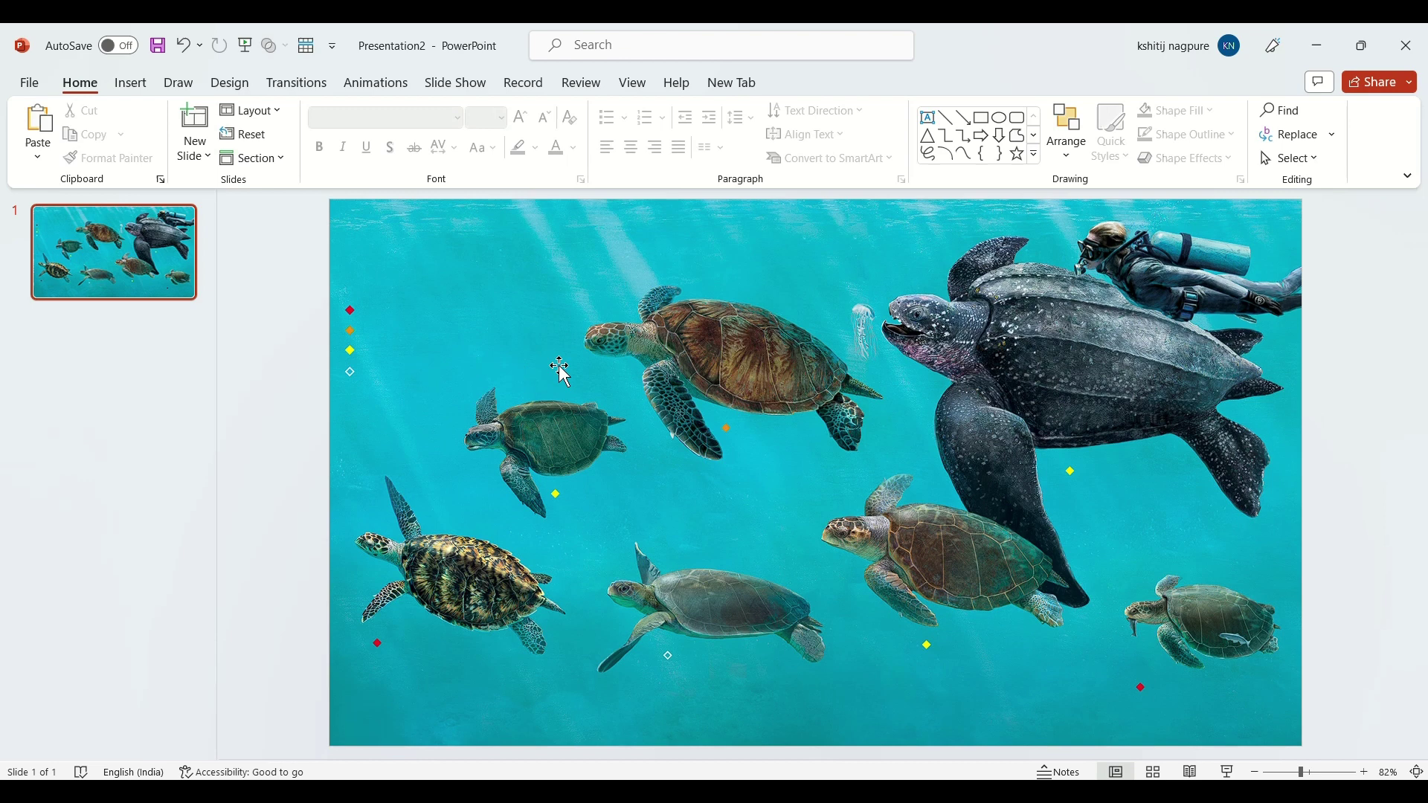
{"action": "left_click", "coordinate": [1289, 773]}
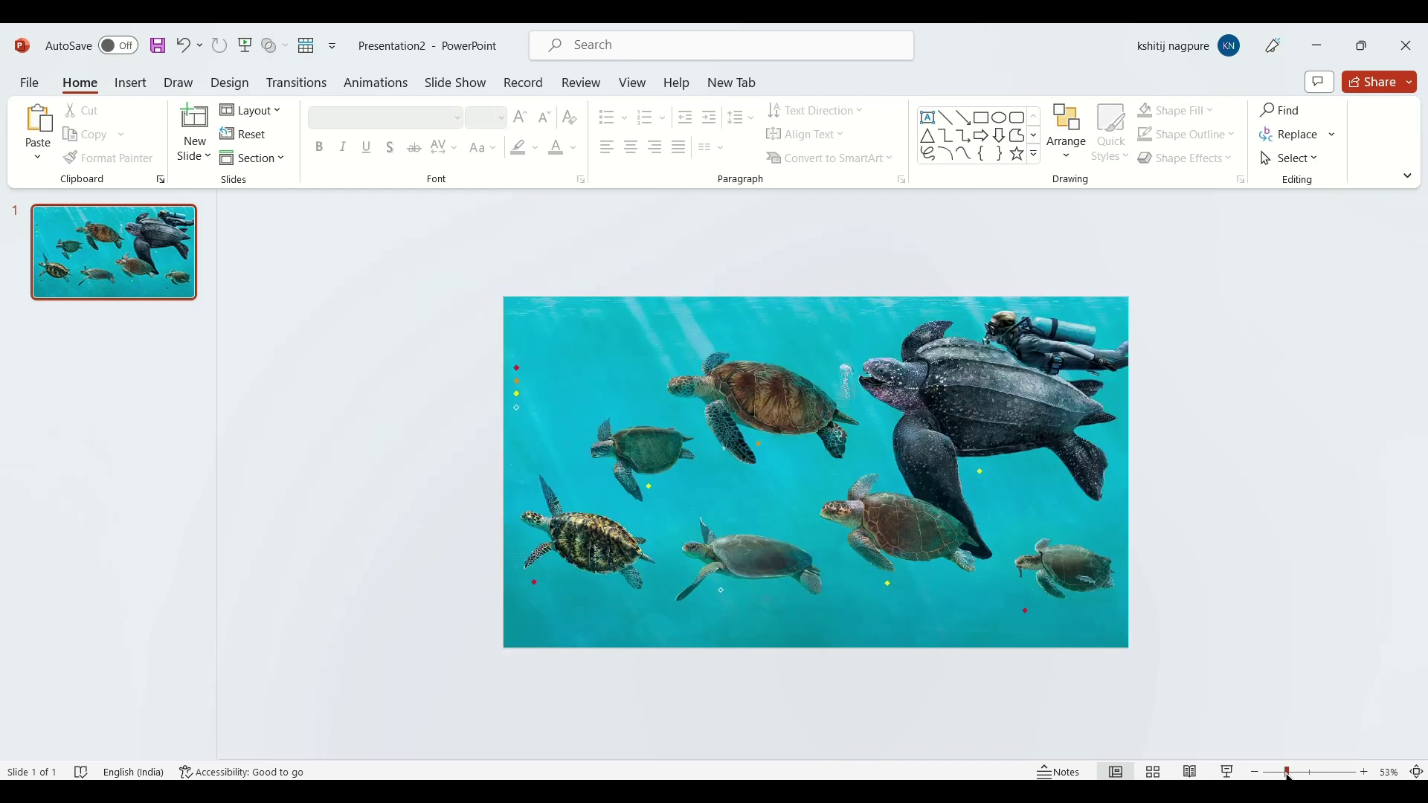
{"action": "left_click", "coordinate": [1300, 776]}
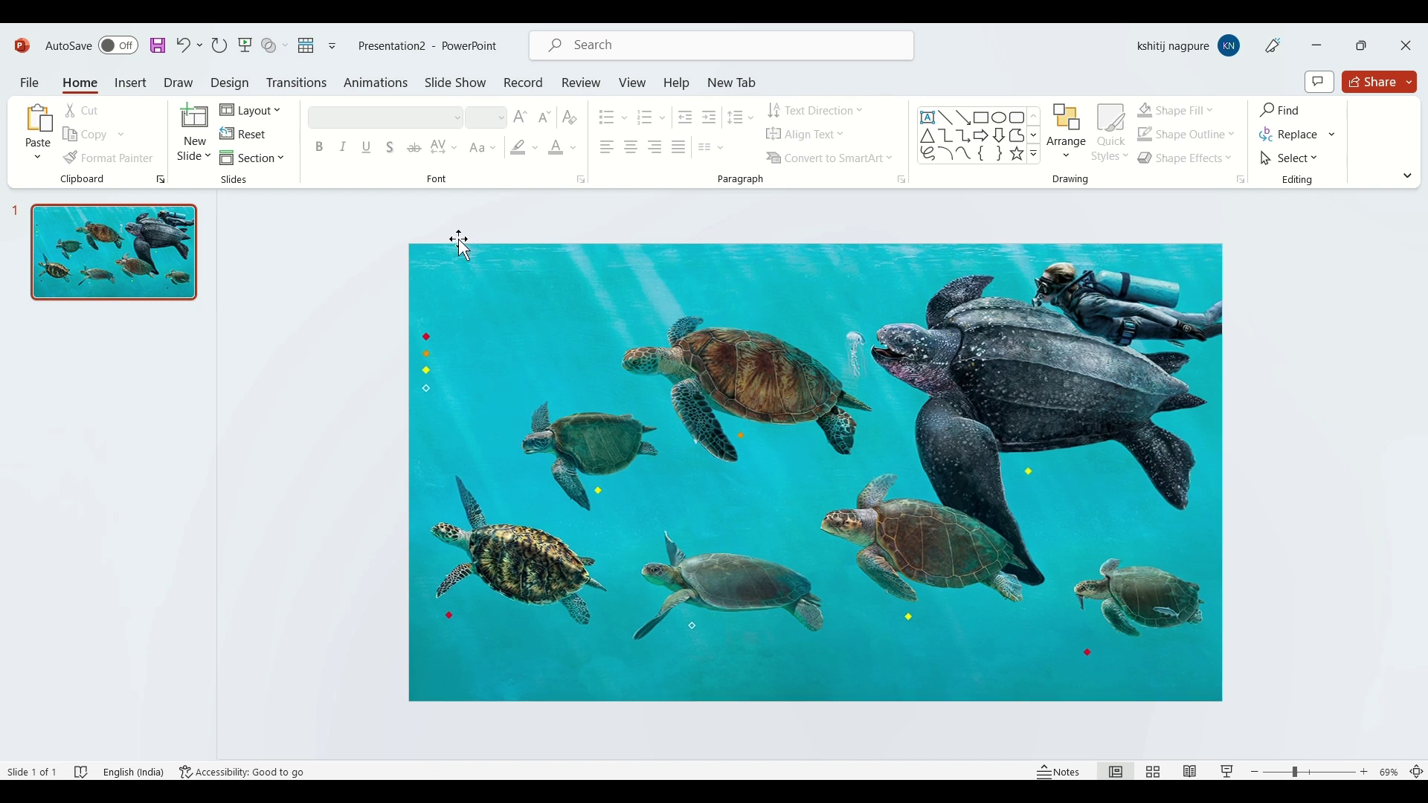
Draw a text box across the photo's middle and paste the bold white 115 pt 'Sea Turtle' title.
{"action": "left_click", "coordinate": [930, 119]}
{"action": "left_click", "coordinate": [922, 119]}
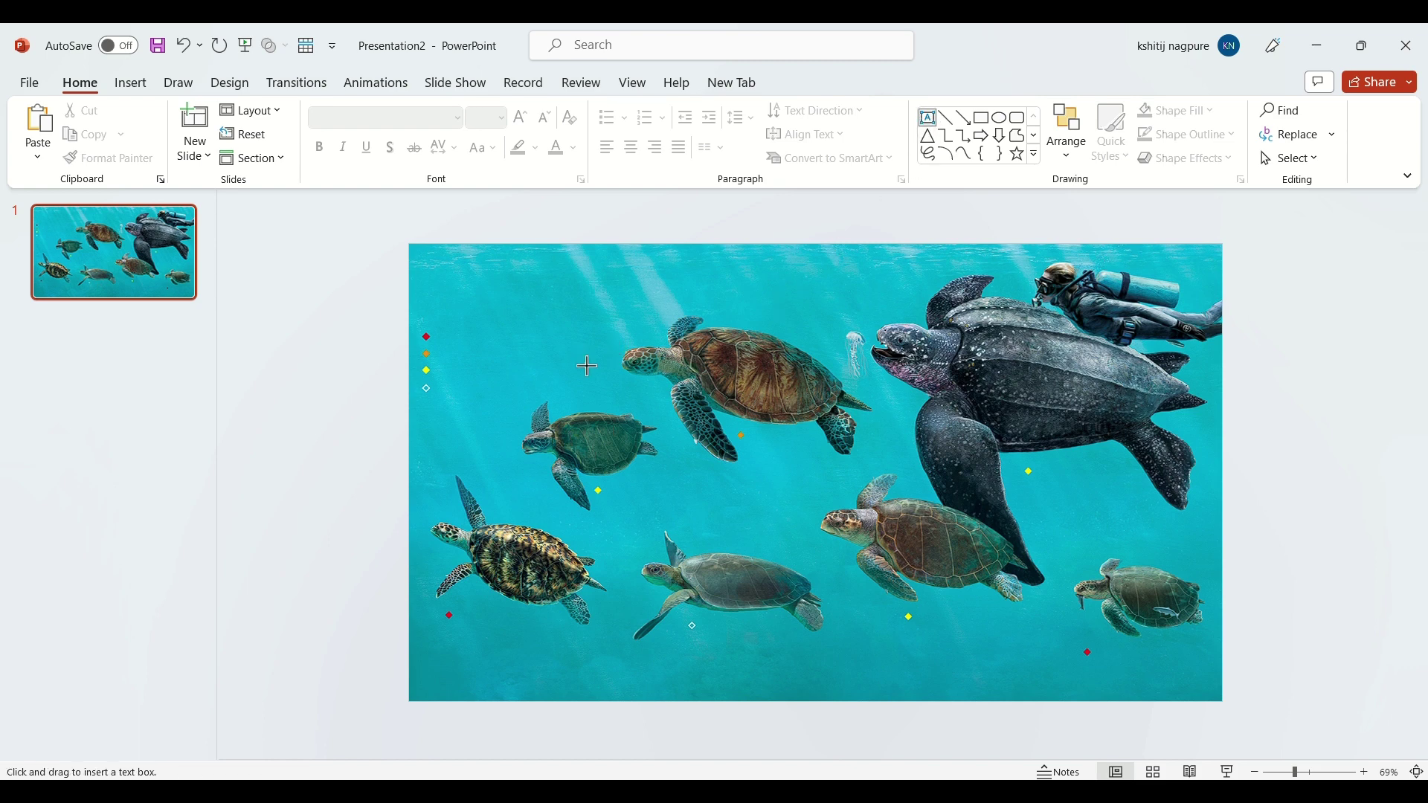
{"action": "left_click_drag", "start_coordinate": [579, 360], "coordinate": [1049, 565]}
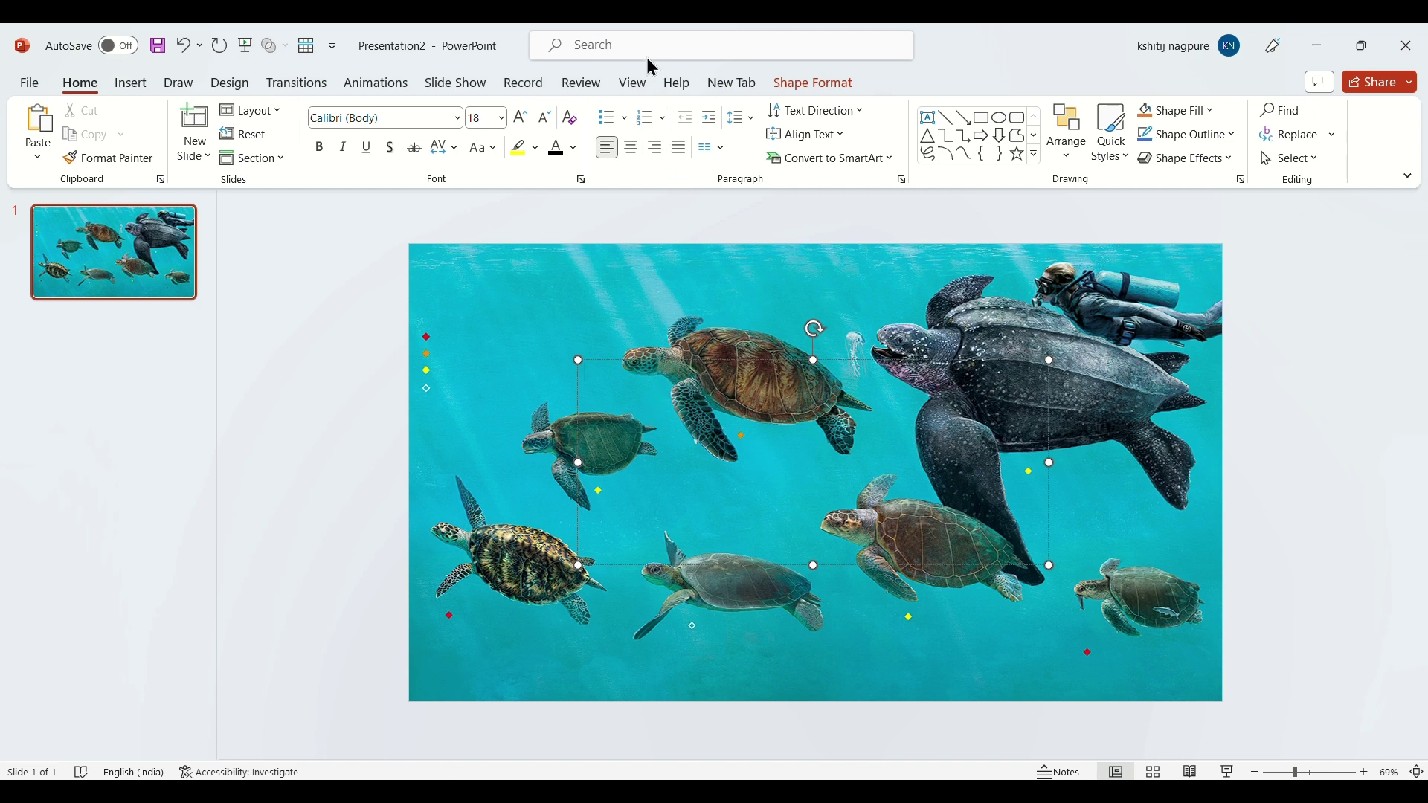
{"action": "type", "text": "Sea Turtle"}
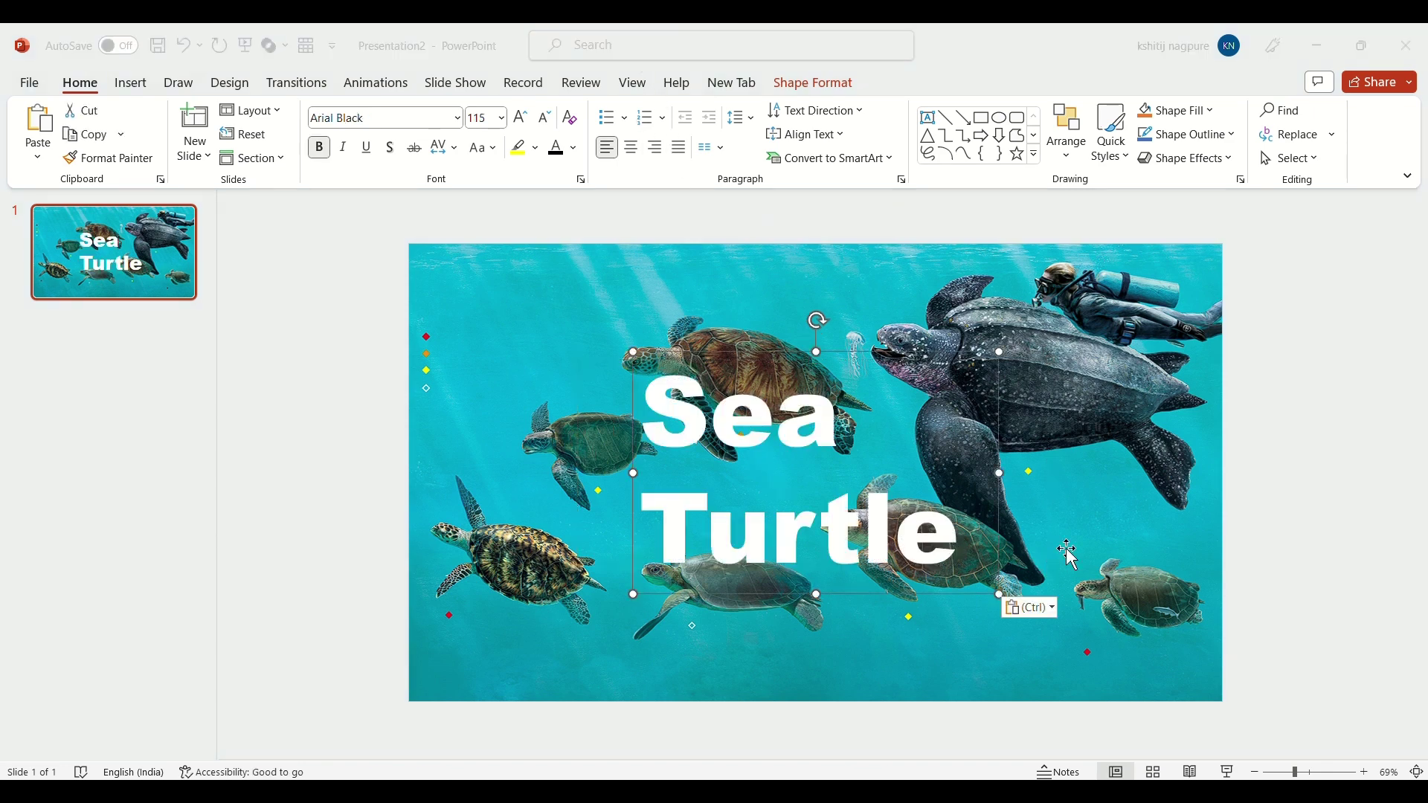
{"action": "left_click", "coordinate": [1166, 576]}
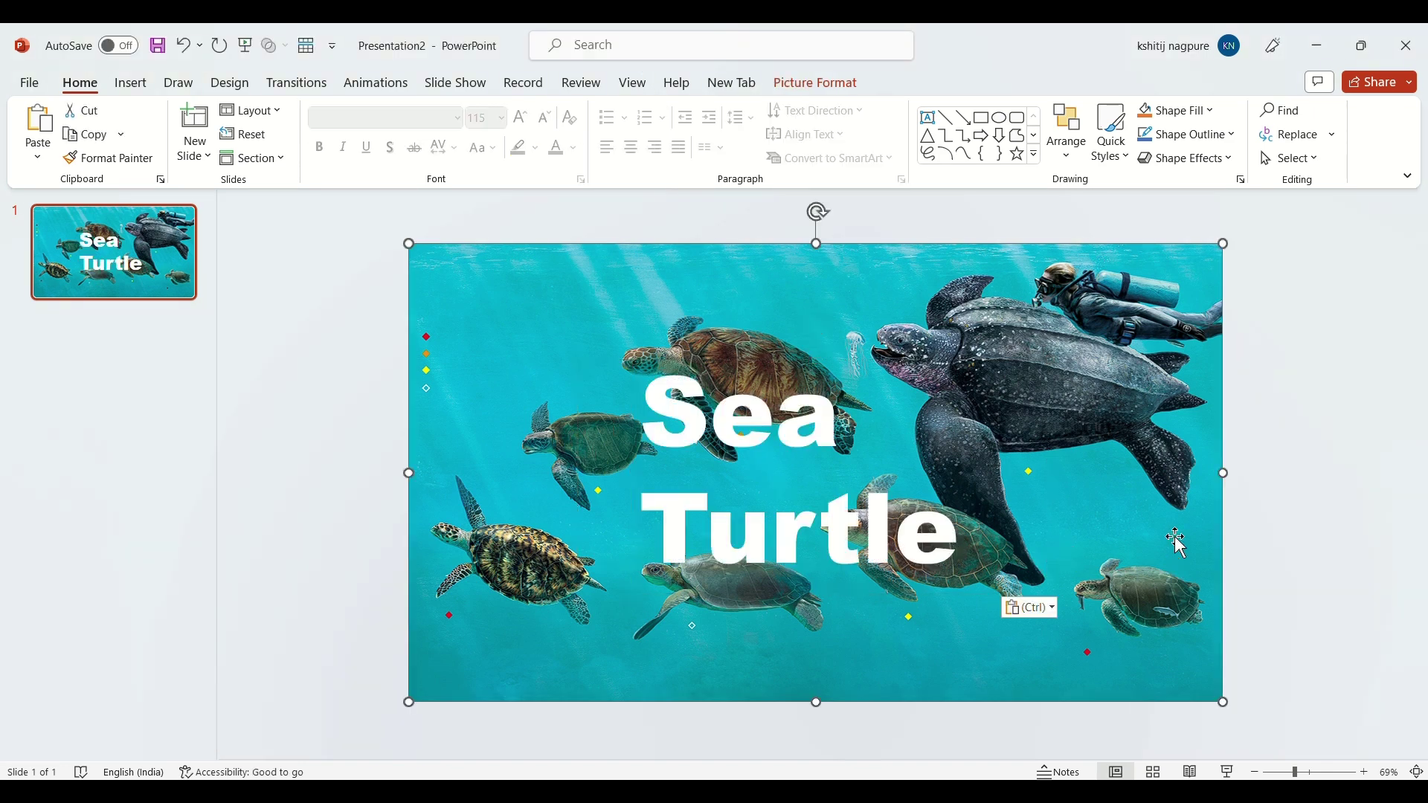
Draw a rounded rectangle on the photo's right side, nudge it up-left and enlarge it upward.
{"action": "left_click", "coordinate": [1024, 122]}
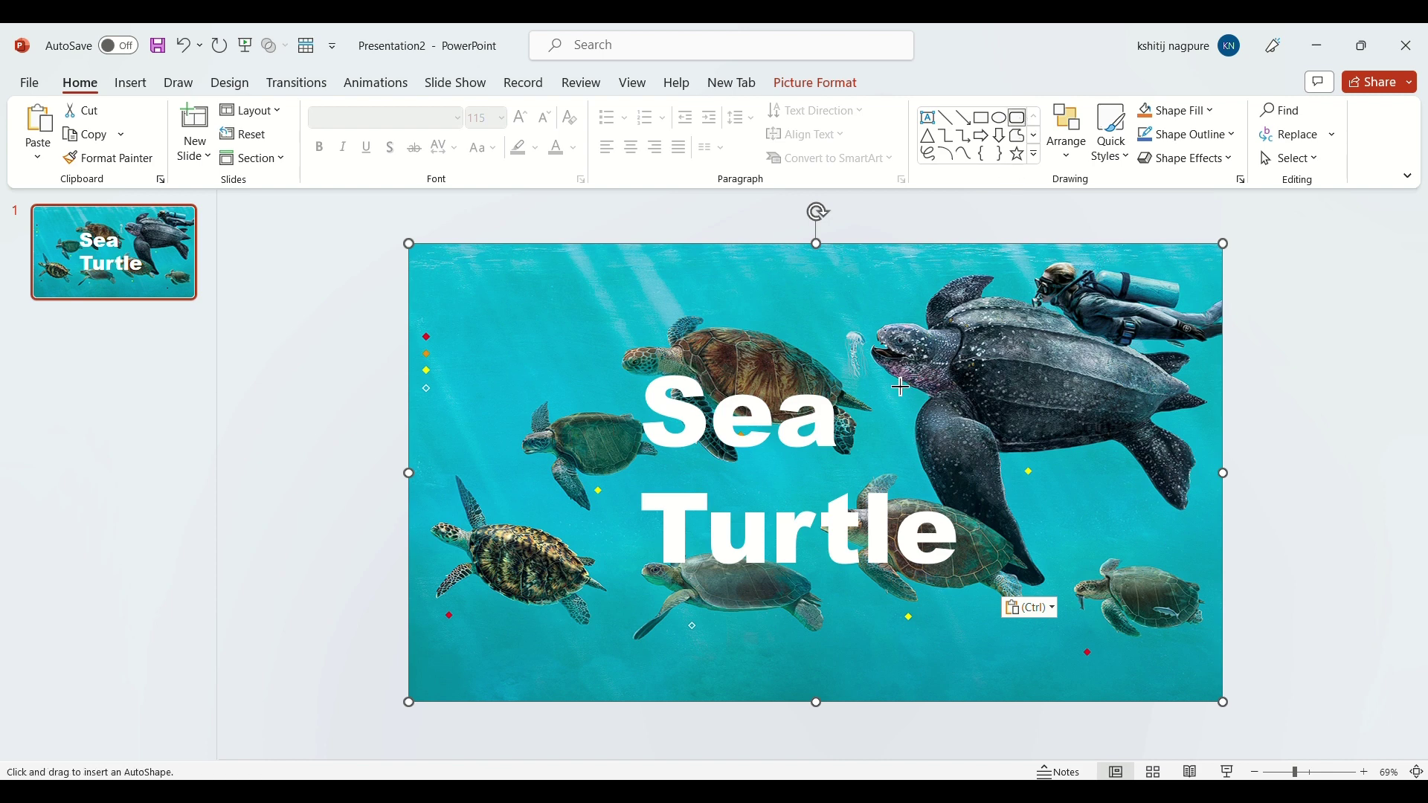
{"action": "left_click_drag", "start_coordinate": [896, 371], "coordinate": [1172, 666]}
{"action": "mouse_move", "coordinate": [1078, 440]}
{"action": "left_mouse_down"}
{"action": "mouse_move", "coordinate": [1069, 417]}
{"action": "mouse_move", "coordinate": [1065, 448]}
{"action": "left_mouse_up"}
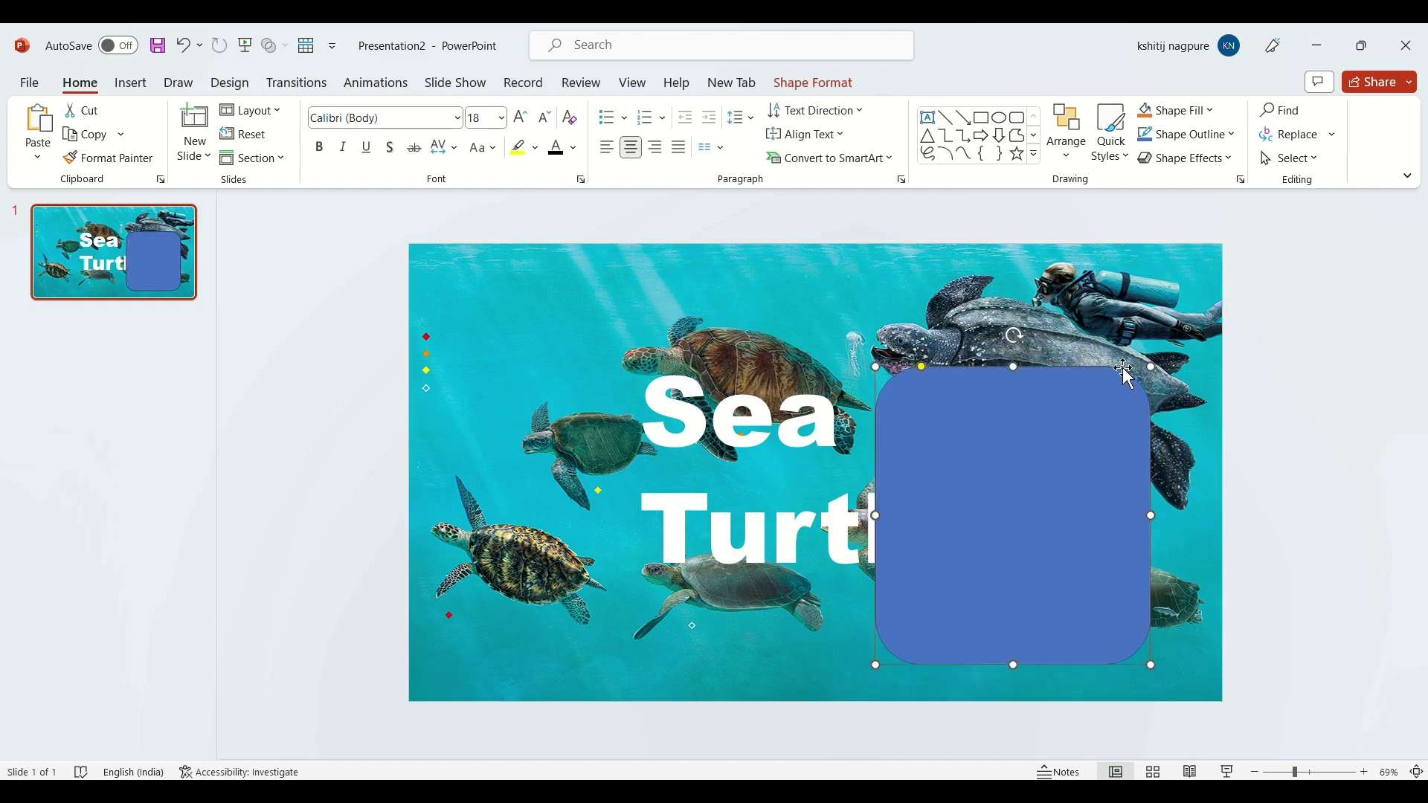
{"action": "left_click_drag", "start_coordinate": [1153, 367], "coordinate": [1166, 346]}
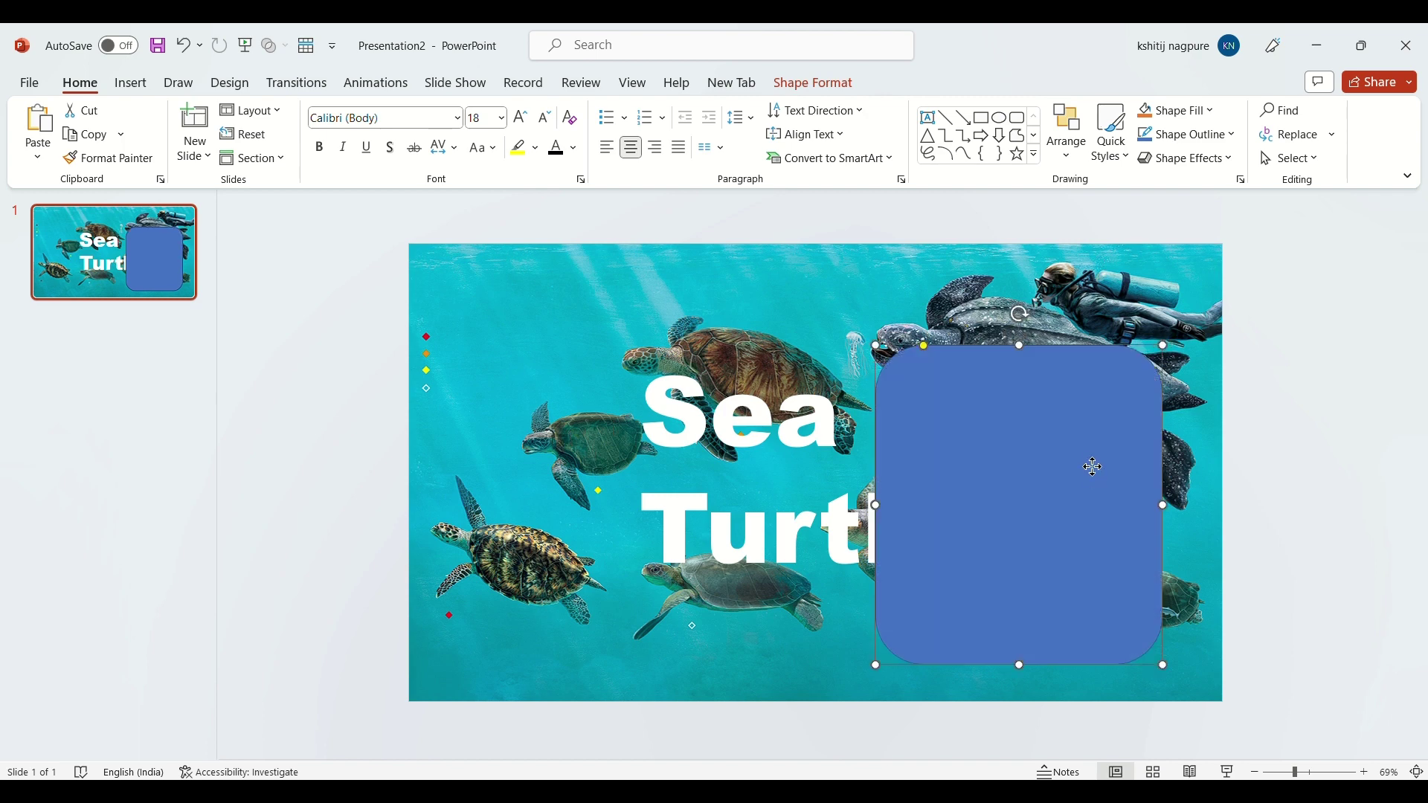
Give the rounded rectangle a solid teal fill sampled from the photo's water and no outline.
{"action": "right_click", "coordinate": [1092, 470]}
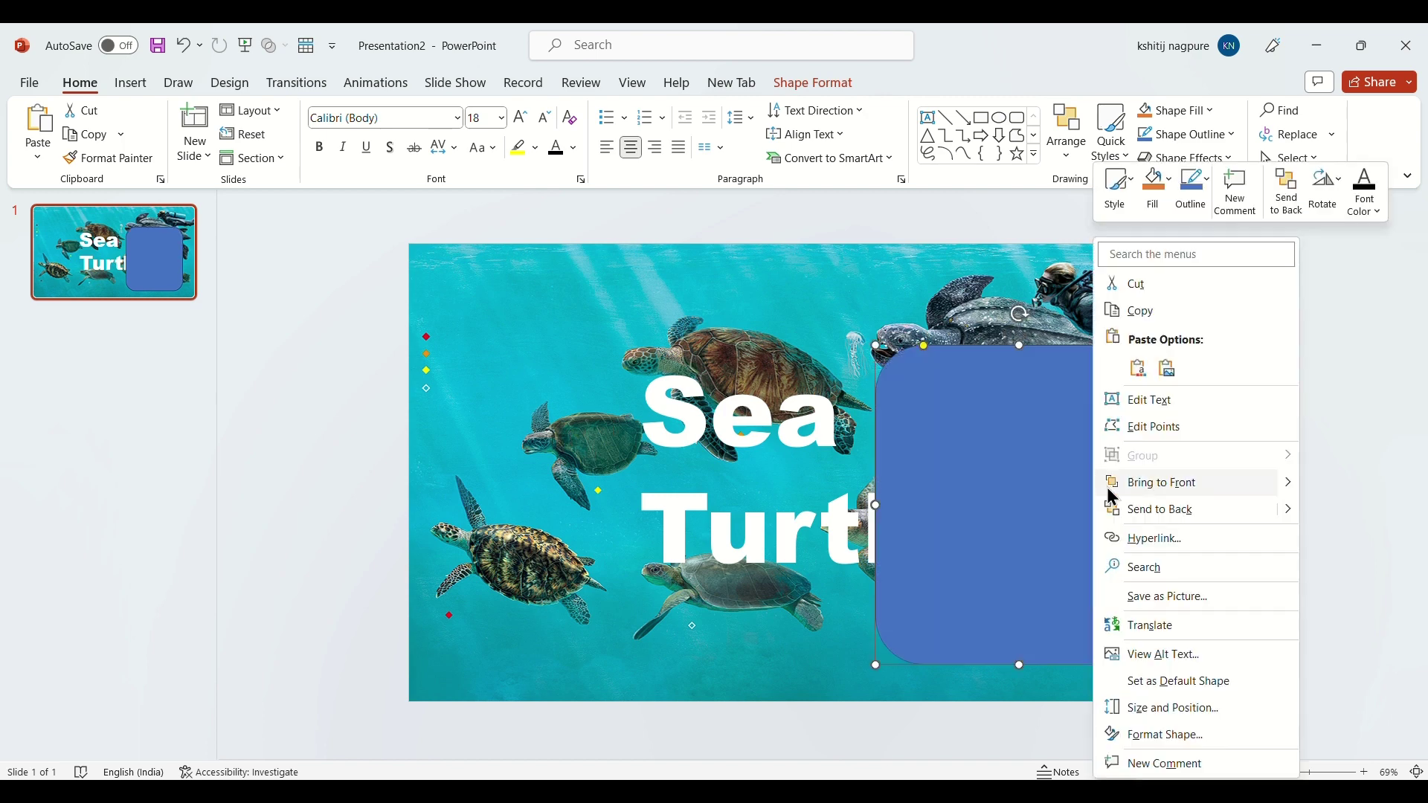
{"action": "left_click", "coordinate": [1183, 734]}
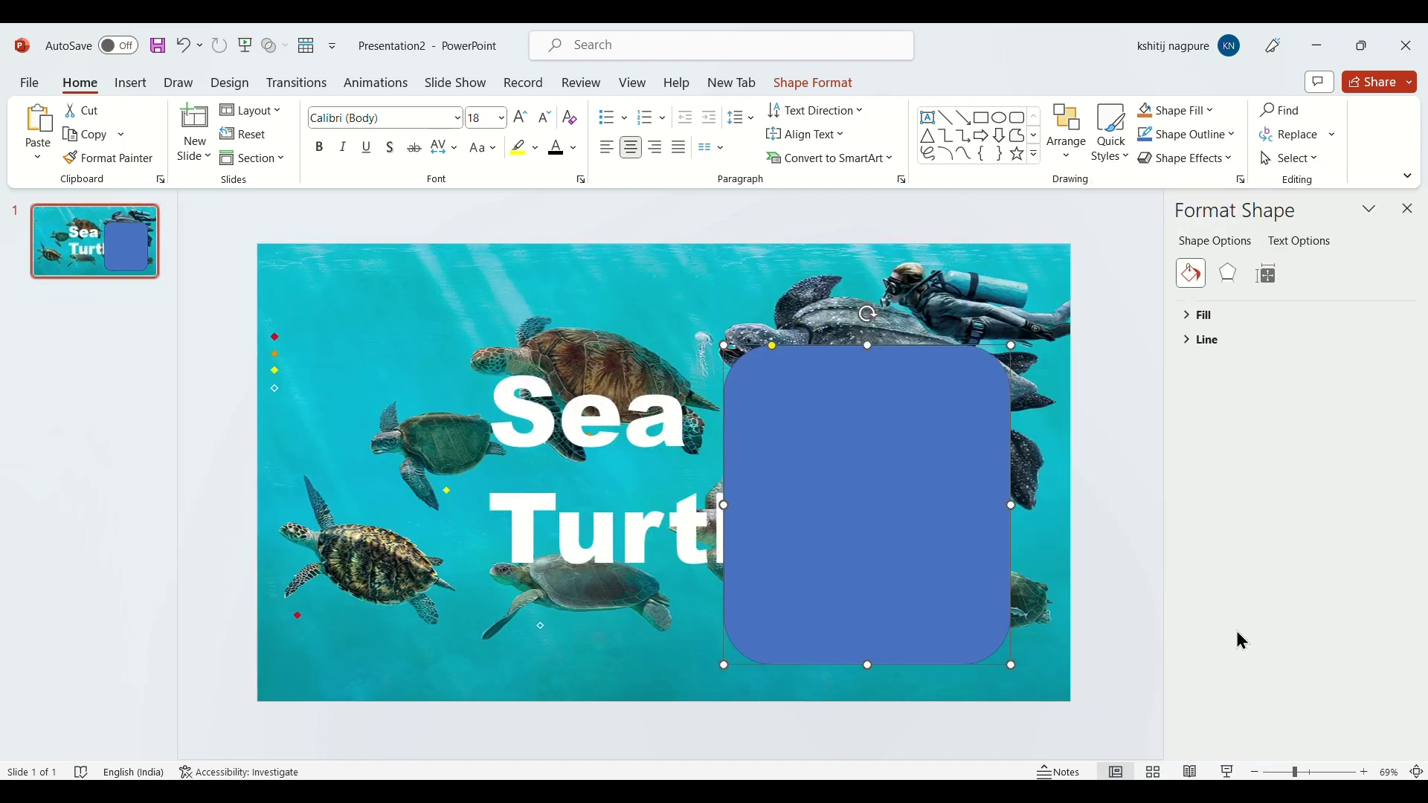
{"action": "left_click", "coordinate": [1193, 313]}
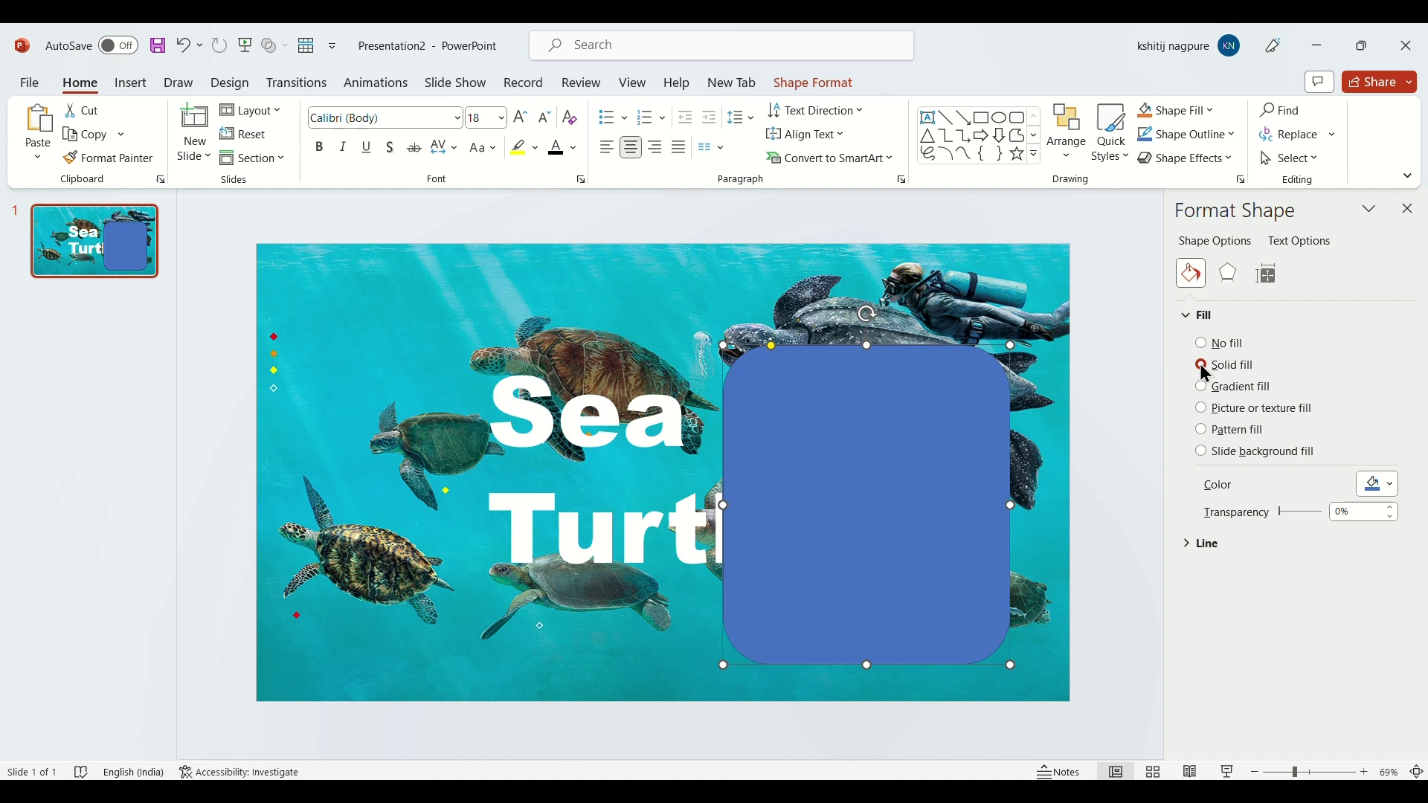
{"action": "left_click", "coordinate": [1393, 486]}
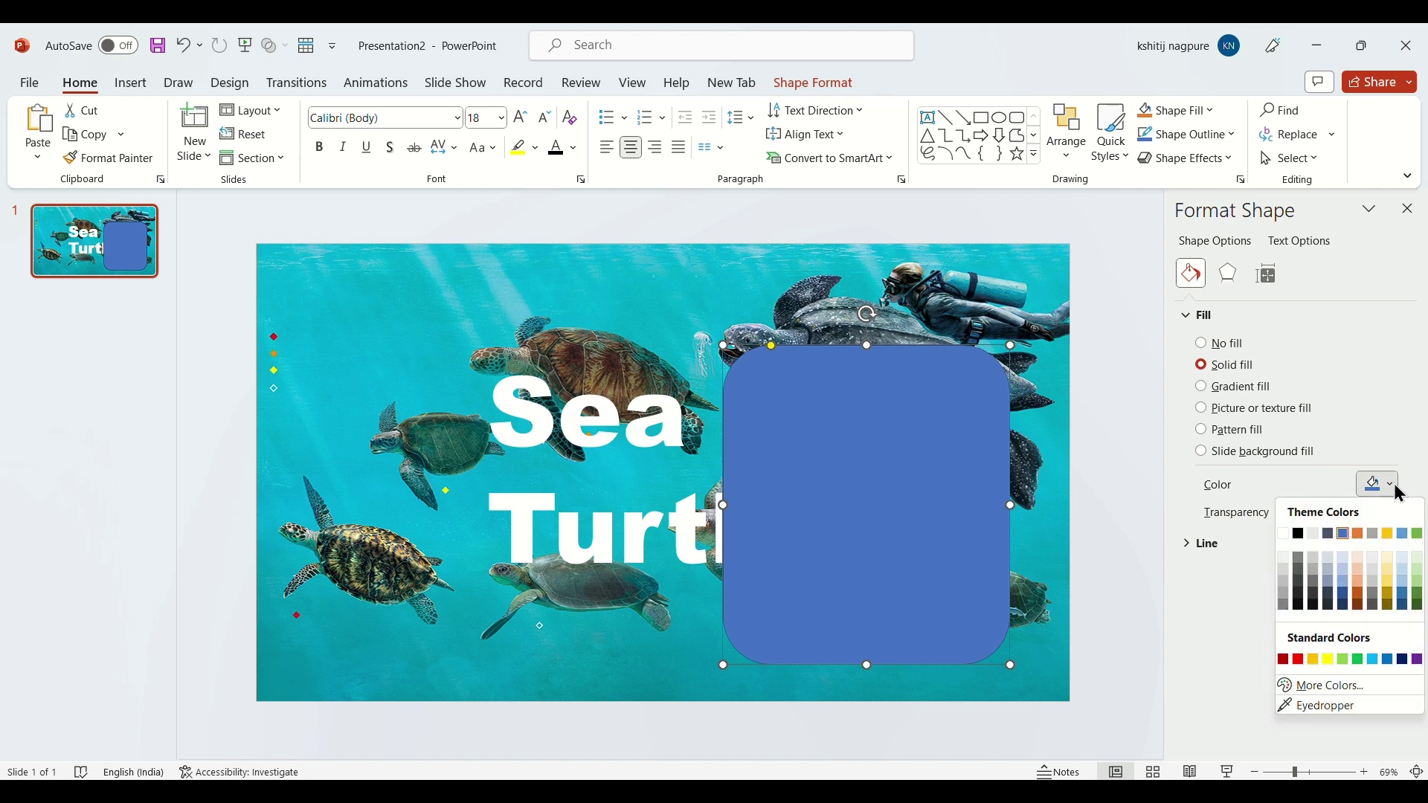
{"action": "left_click", "coordinate": [1332, 707]}
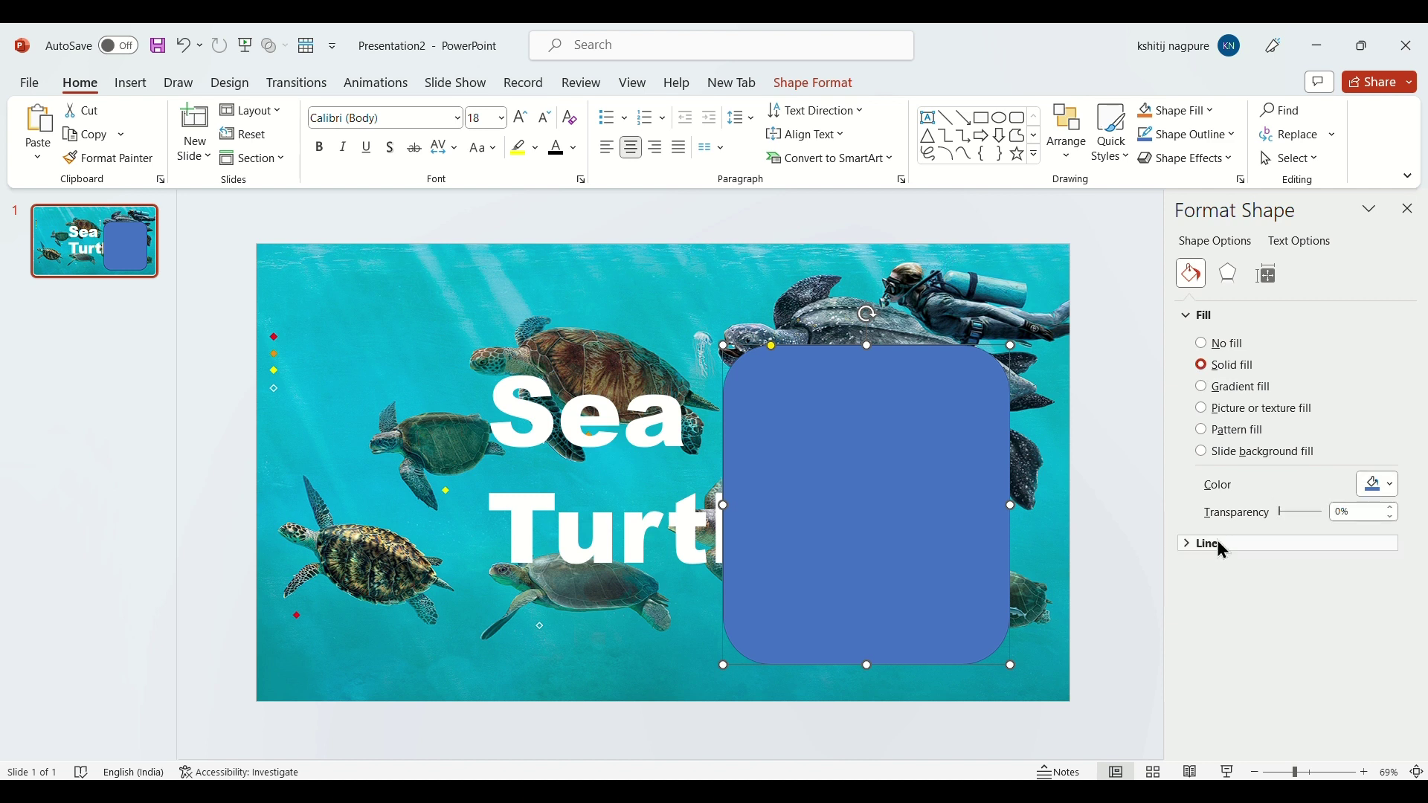
{"action": "left_click", "coordinate": [595, 288]}
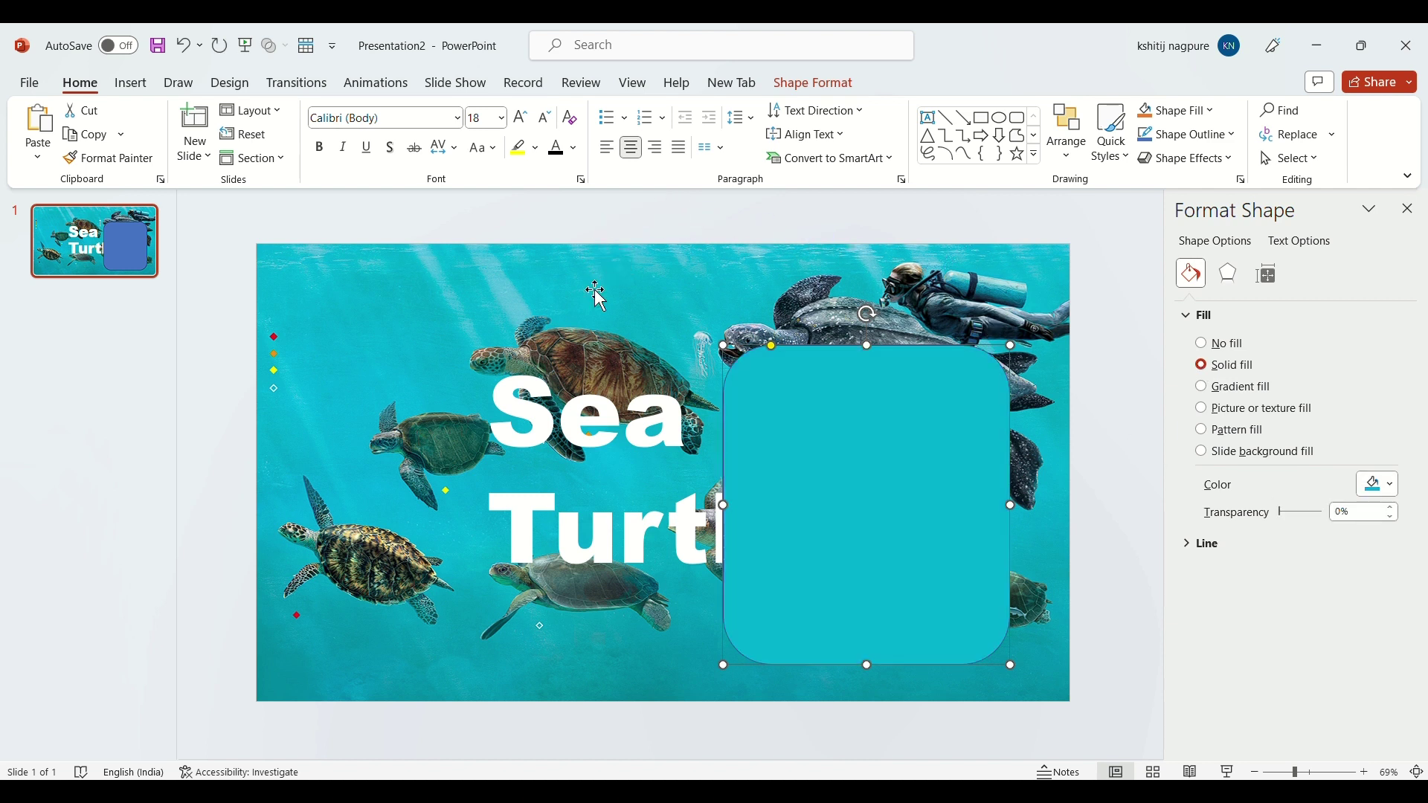
{"action": "left_click", "coordinate": [1244, 550]}
{"action": "left_click", "coordinate": [1228, 572]}
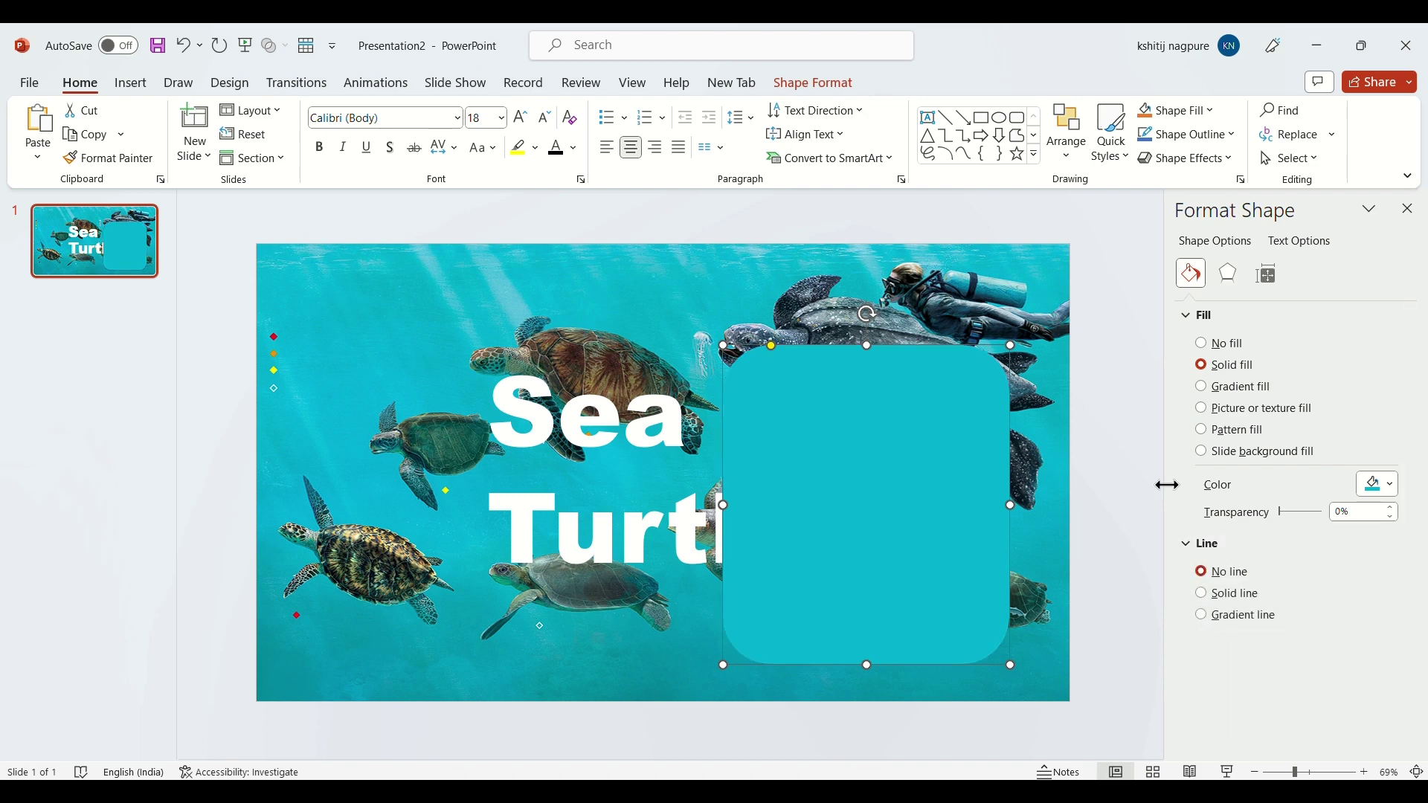
{"action": "left_click", "coordinate": [1150, 471]}
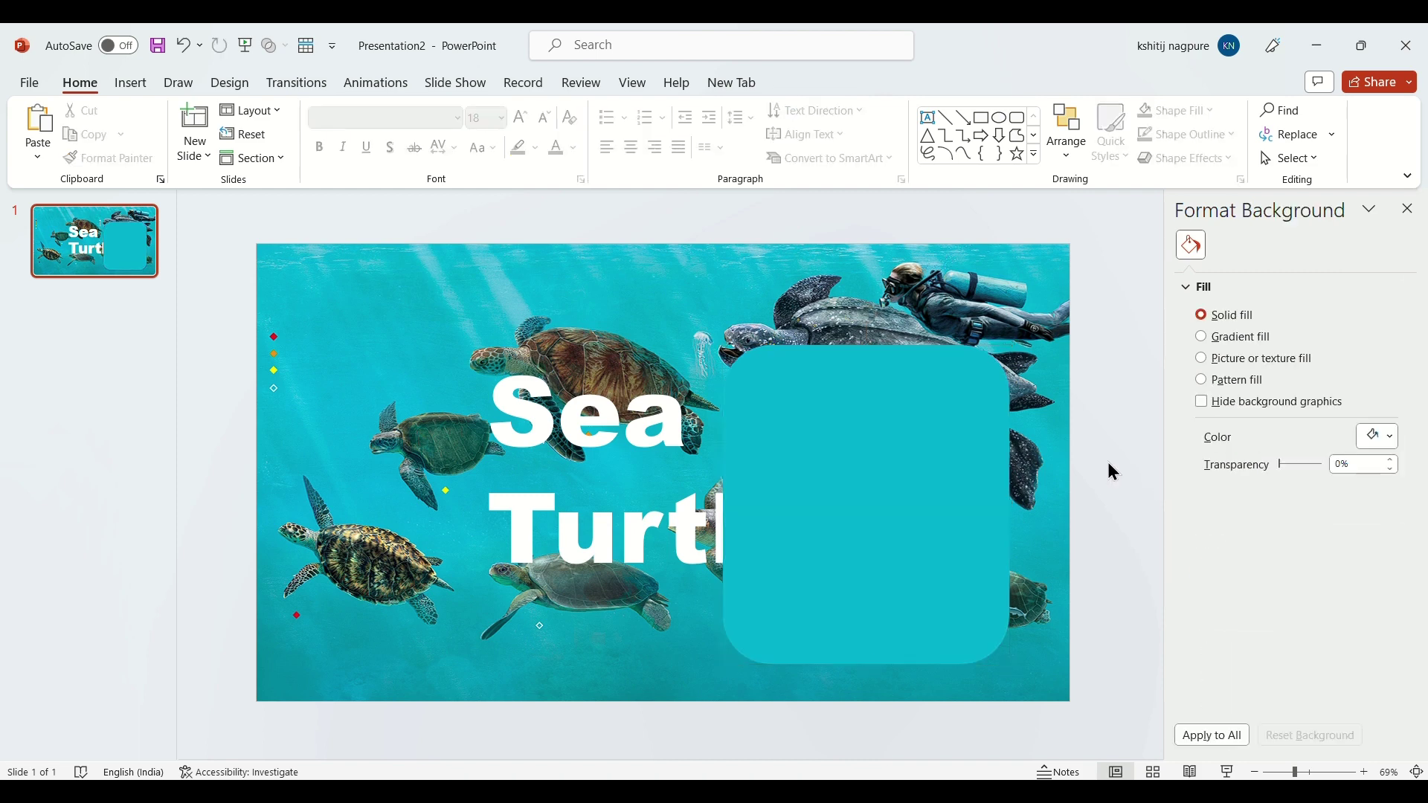
{"action": "left_click", "coordinate": [884, 452]}
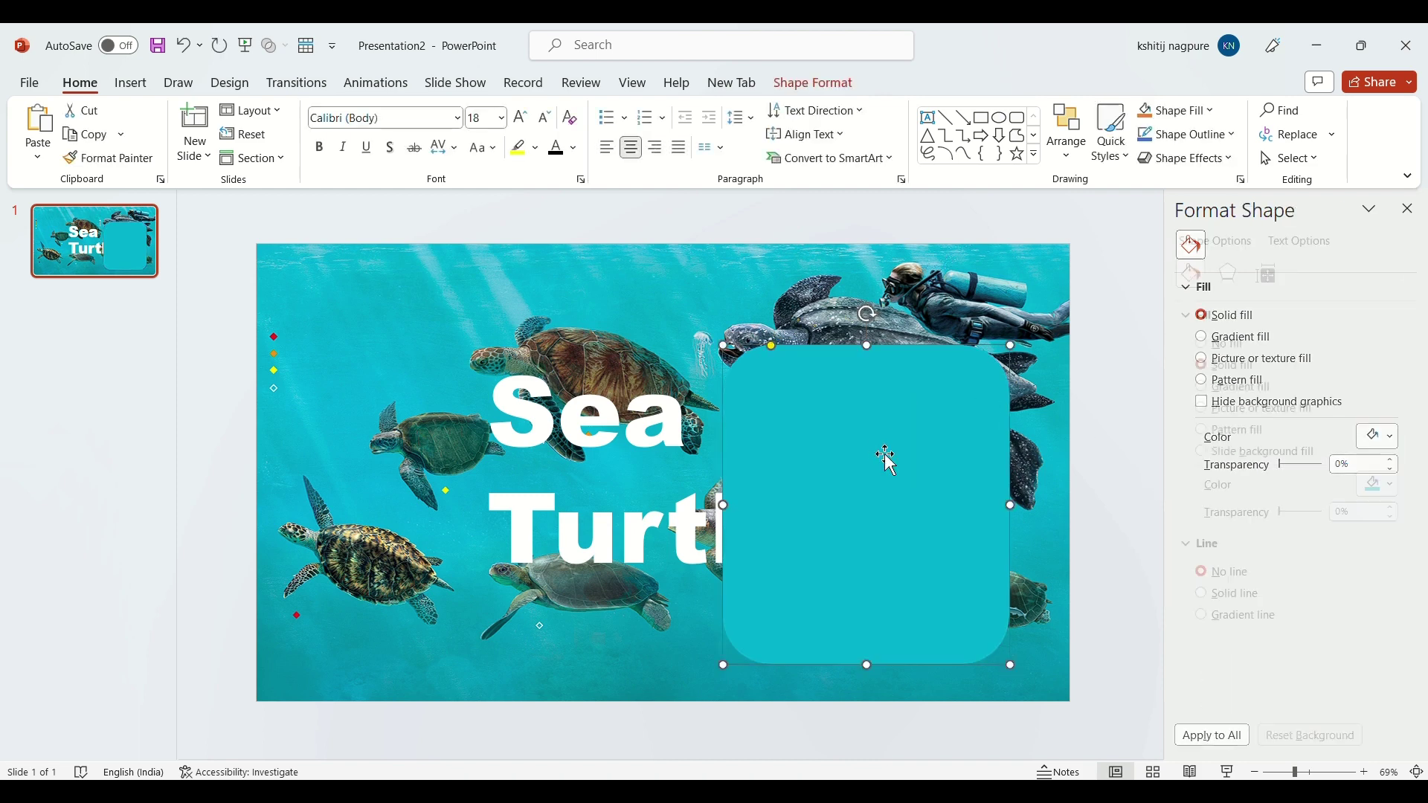
Add a text box inside the teal panel and paste the sea-turtle description paragraph.
{"action": "left_click", "coordinate": [930, 118]}
{"action": "key", "text": "Escape"}
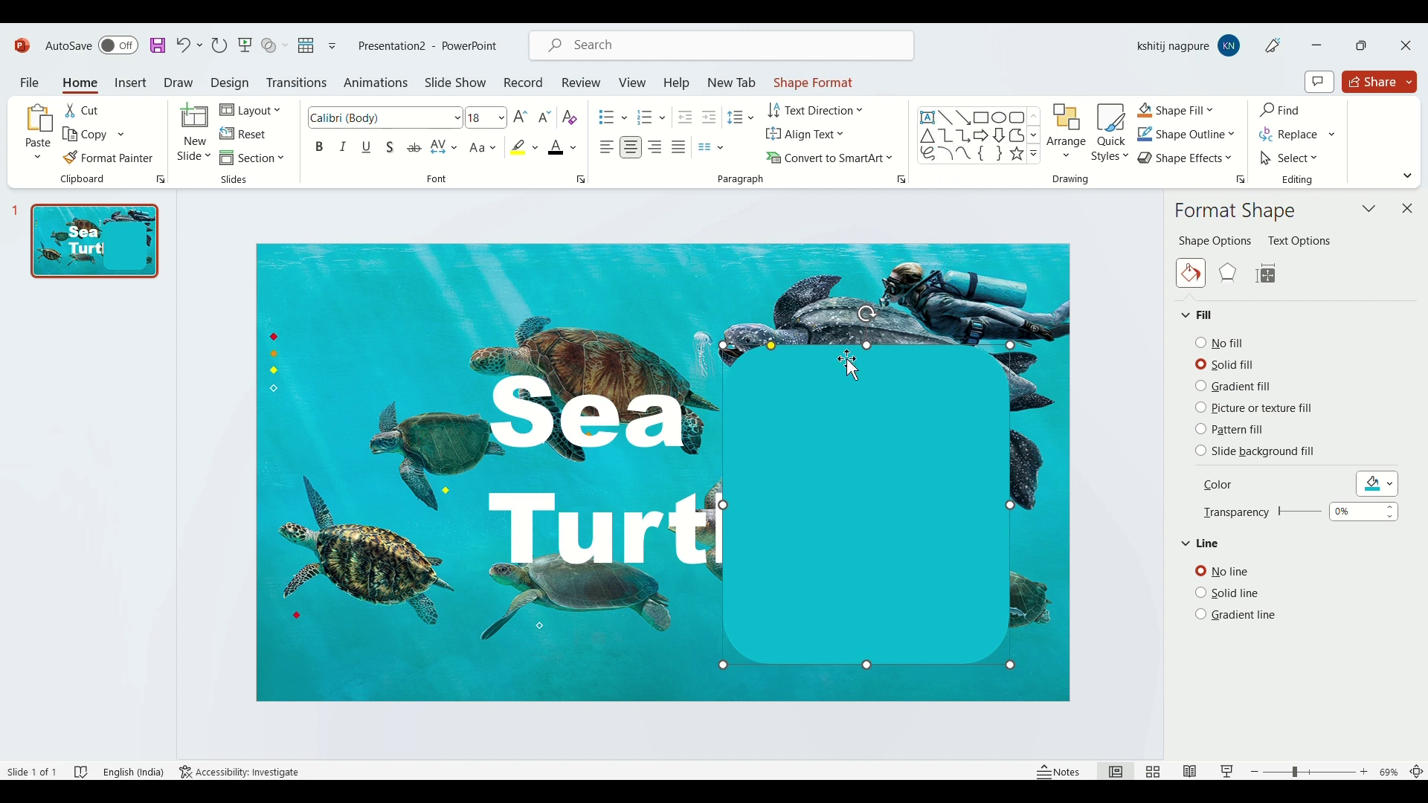
{"action": "left_click", "coordinate": [929, 118]}
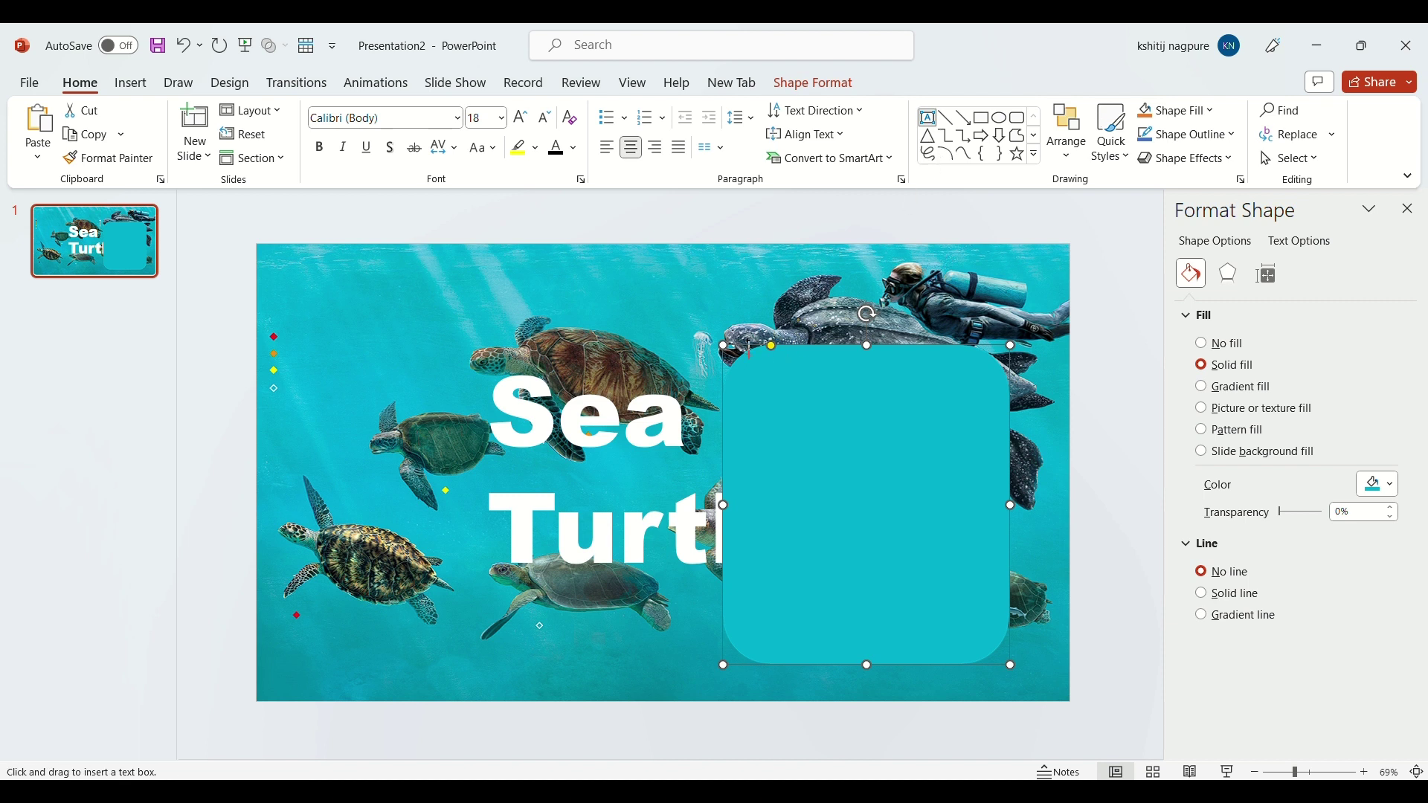
{"action": "left_click_drag", "start_coordinate": [750, 360], "coordinate": [988, 653]}
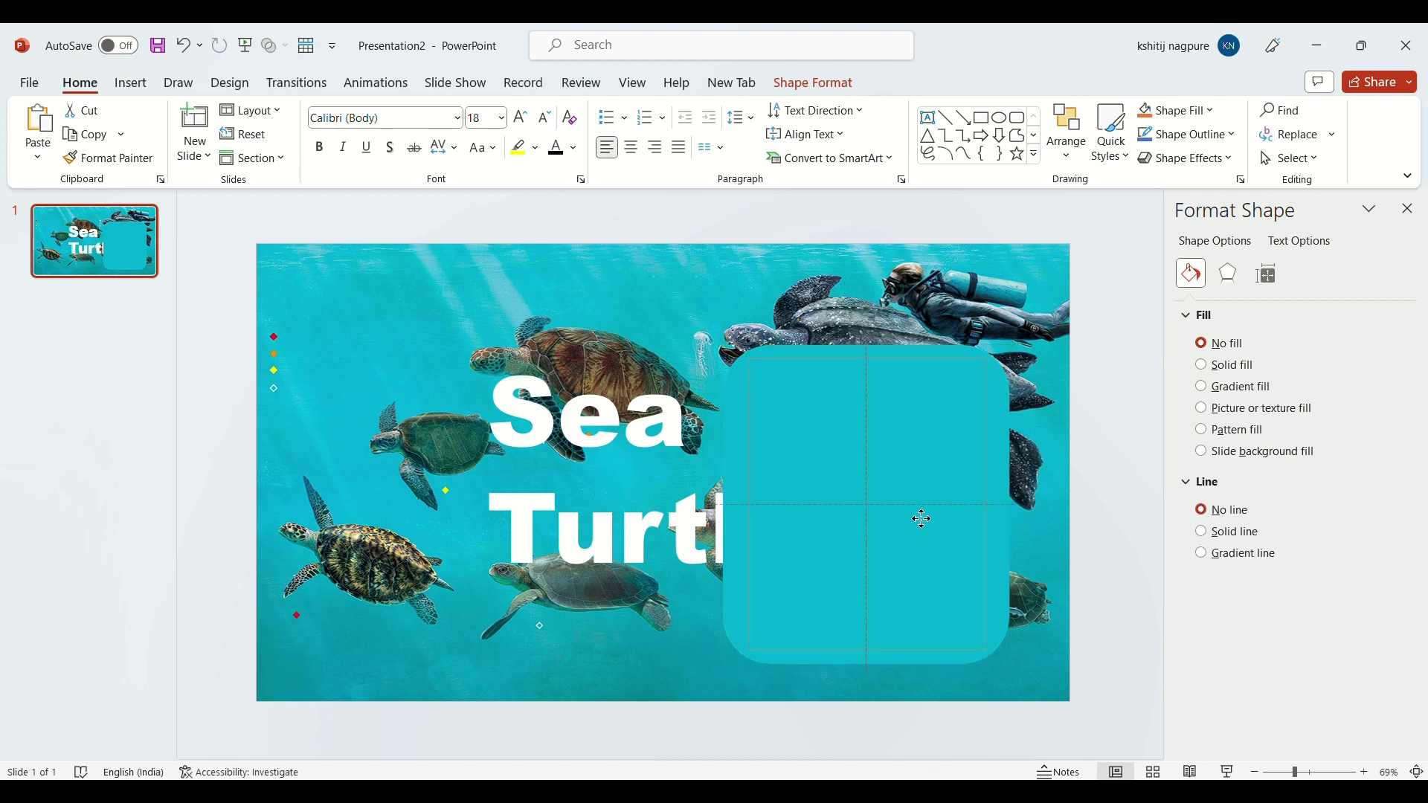
{"action": "left_click_drag", "start_coordinate": [923, 519], "coordinate": [892, 512]}
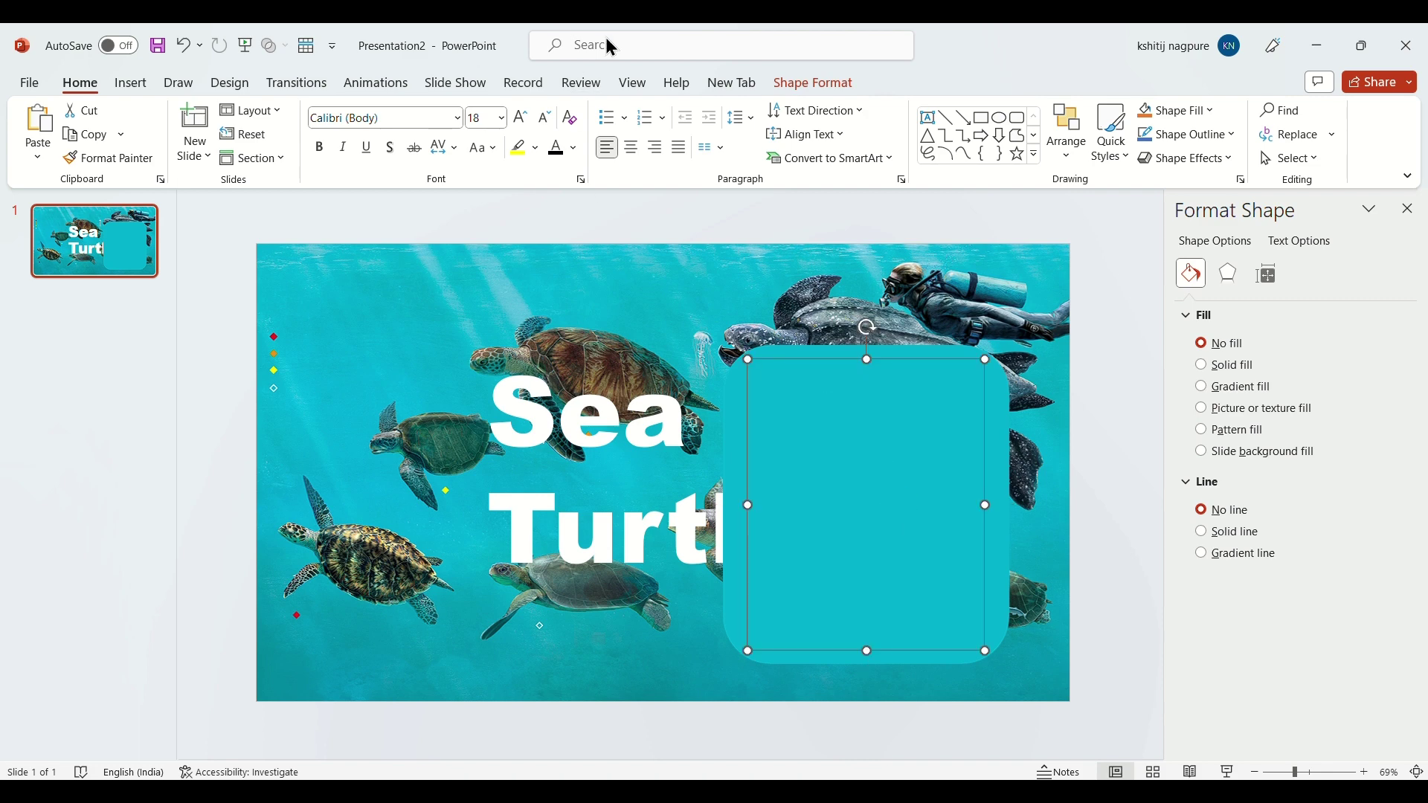
{"action": "left_click", "coordinate": [821, 420]}
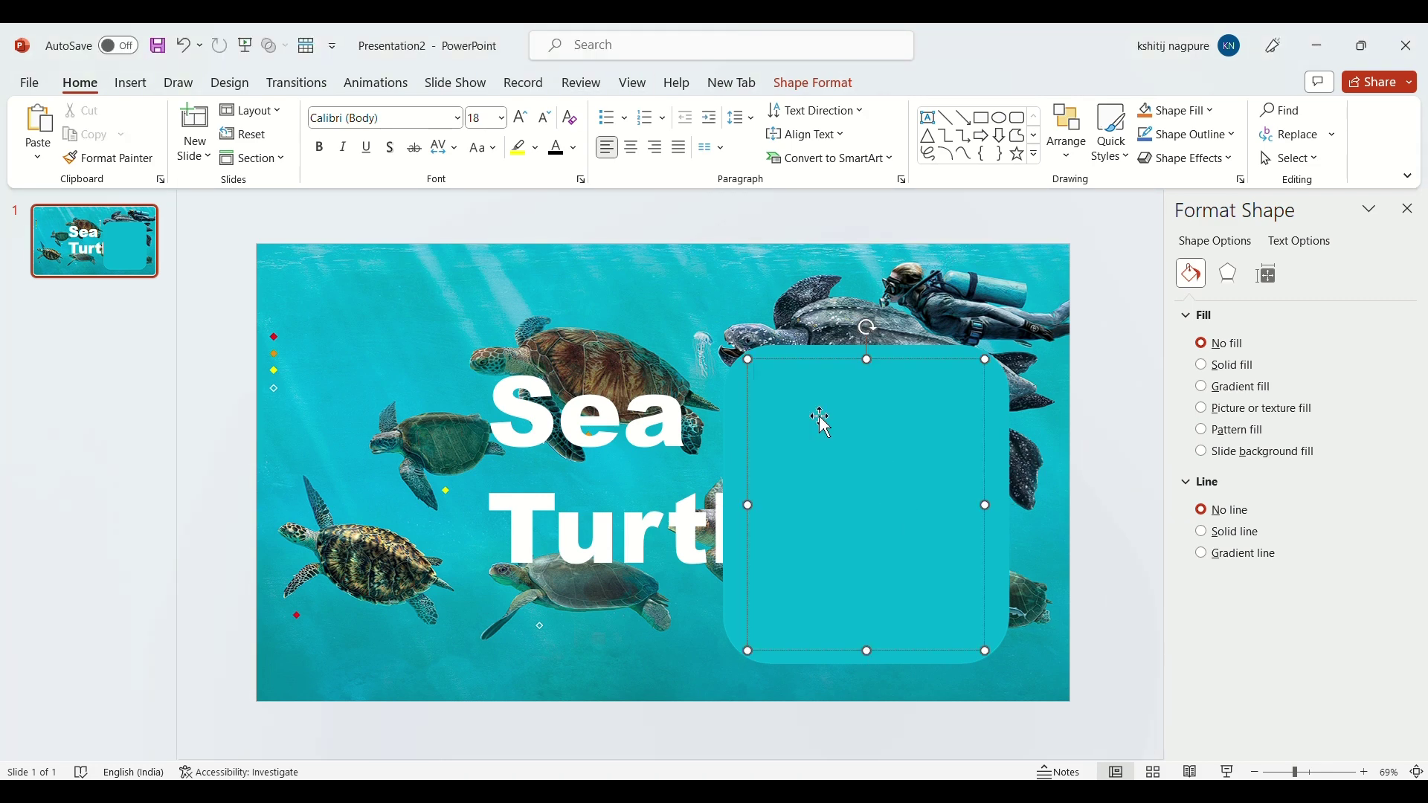
{"action": "type", "text": "Sea turtles (superfamily Chelonioidea), sometimes called marine turtles,[3] are reptiles of the order Testudines and of the suborder Cryptodira. The seven existing species of sea turtles are the flatback, green, hawksbill, leatherback, loggerhead, Kemp's ridley, and olive ridley sea turtles. All of the seven species listed above, except for the flatback, are present in US waters, and are listed as endangered and/or threatened under the Endangered Species Act.[5] The flatback itself exists in the waters of Australia, Papua New Guinea and Indonesia.[5] Sea turtles can be categorized as hard-shelled (cheloniid) or leathery-shelled (dermochelyid)."}
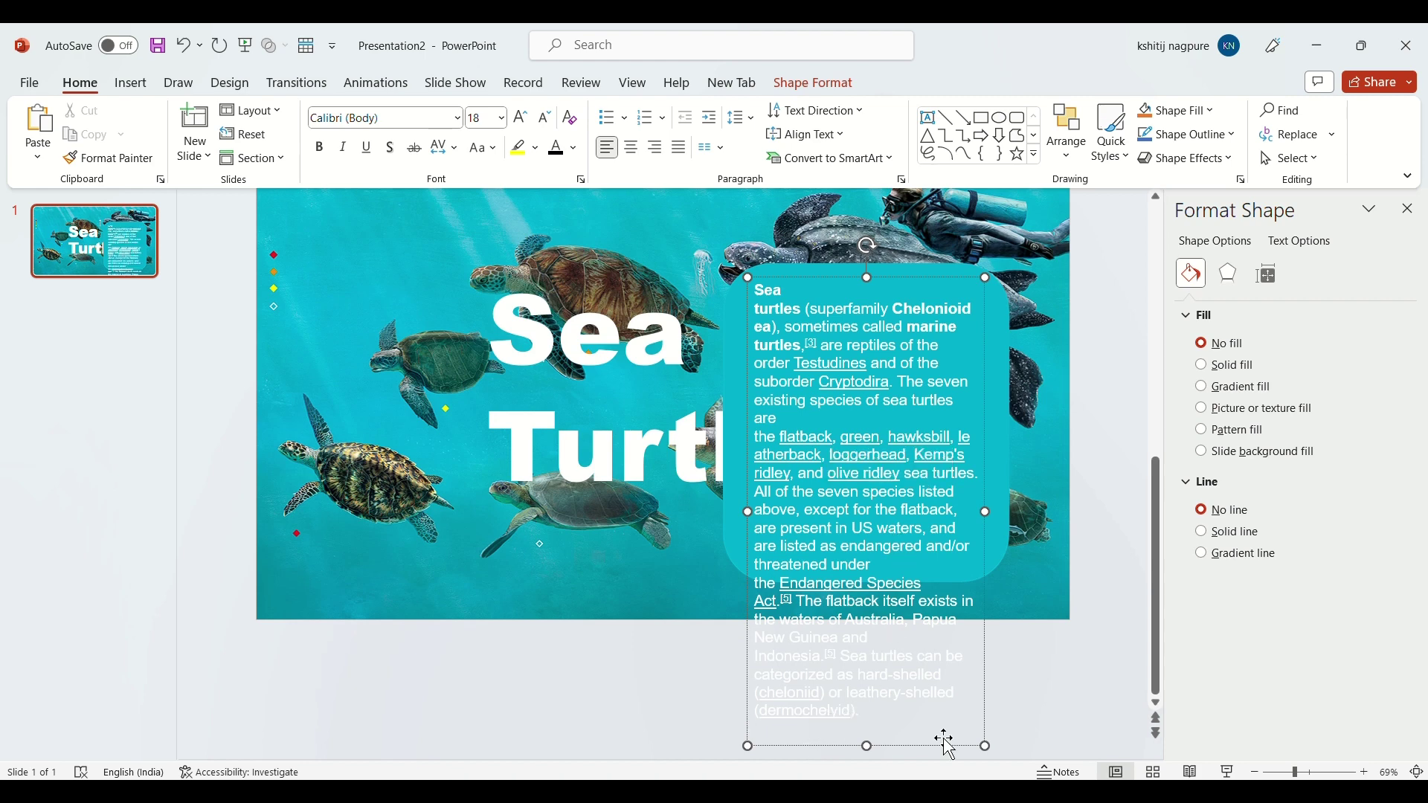
Reduce the paragraph to 14 pt and shrink the teal panel to fit the text.
{"action": "left_click", "coordinate": [986, 745]}
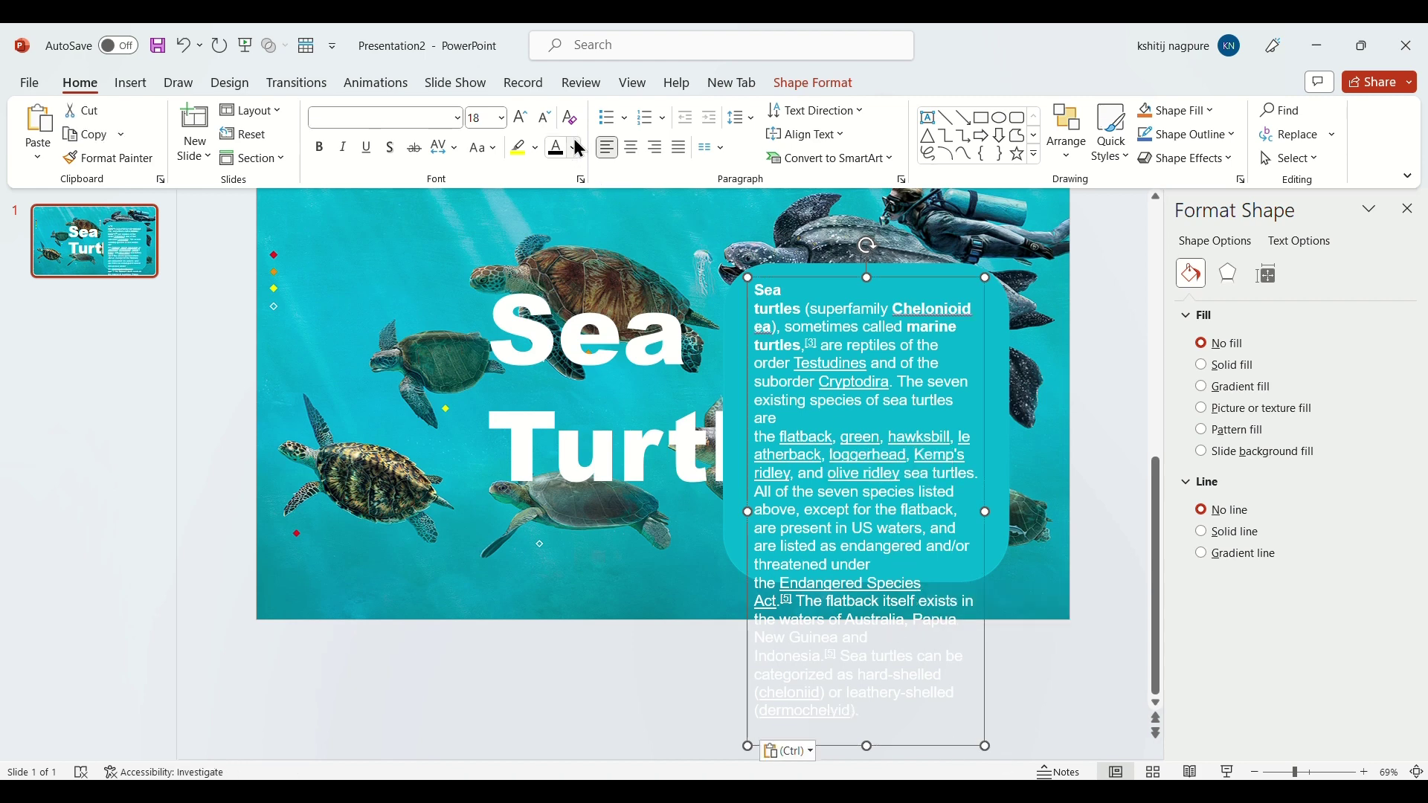
{"action": "left_click", "coordinate": [550, 122]}
{"action": "left_click", "coordinate": [552, 122]}
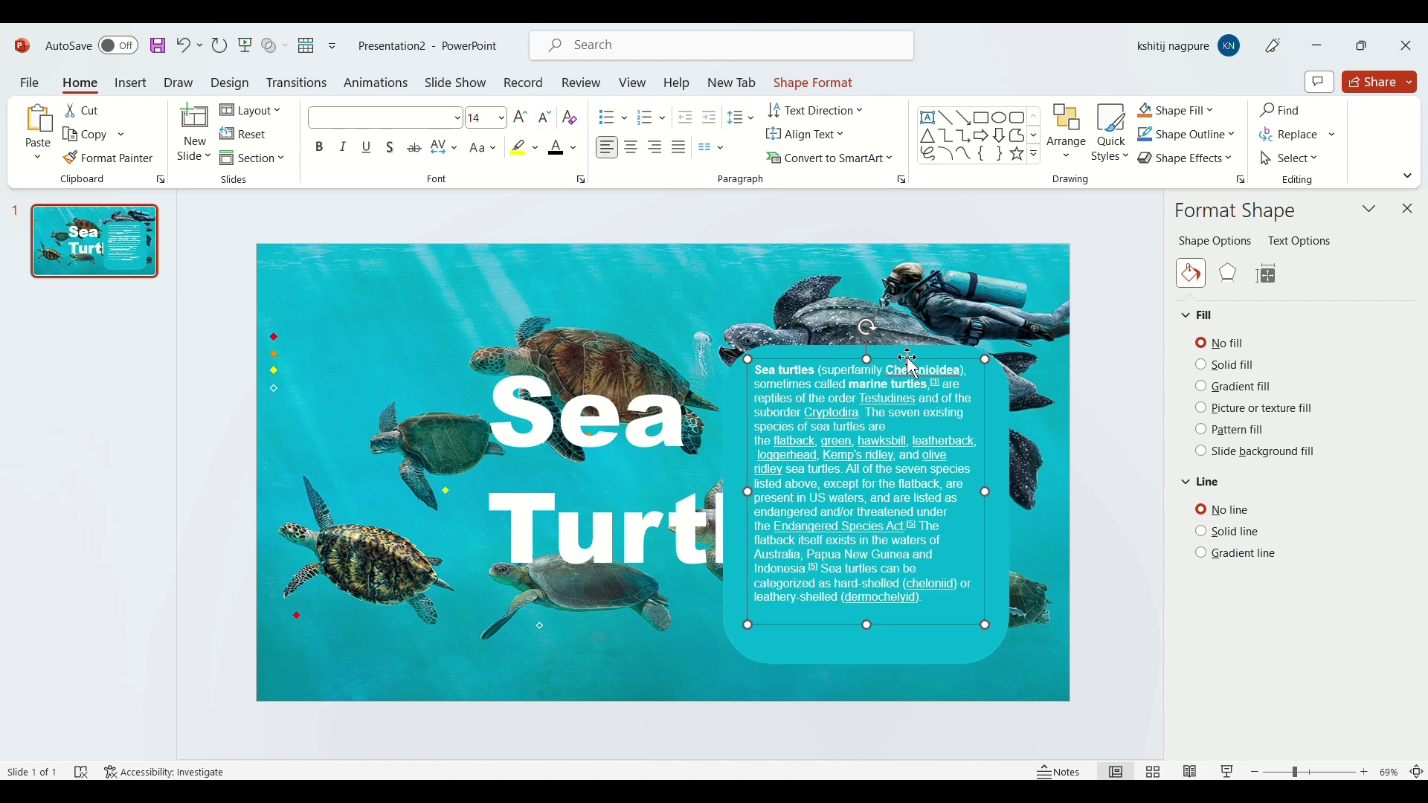
{"action": "left_click_drag", "start_coordinate": [909, 359], "coordinate": [909, 358]}
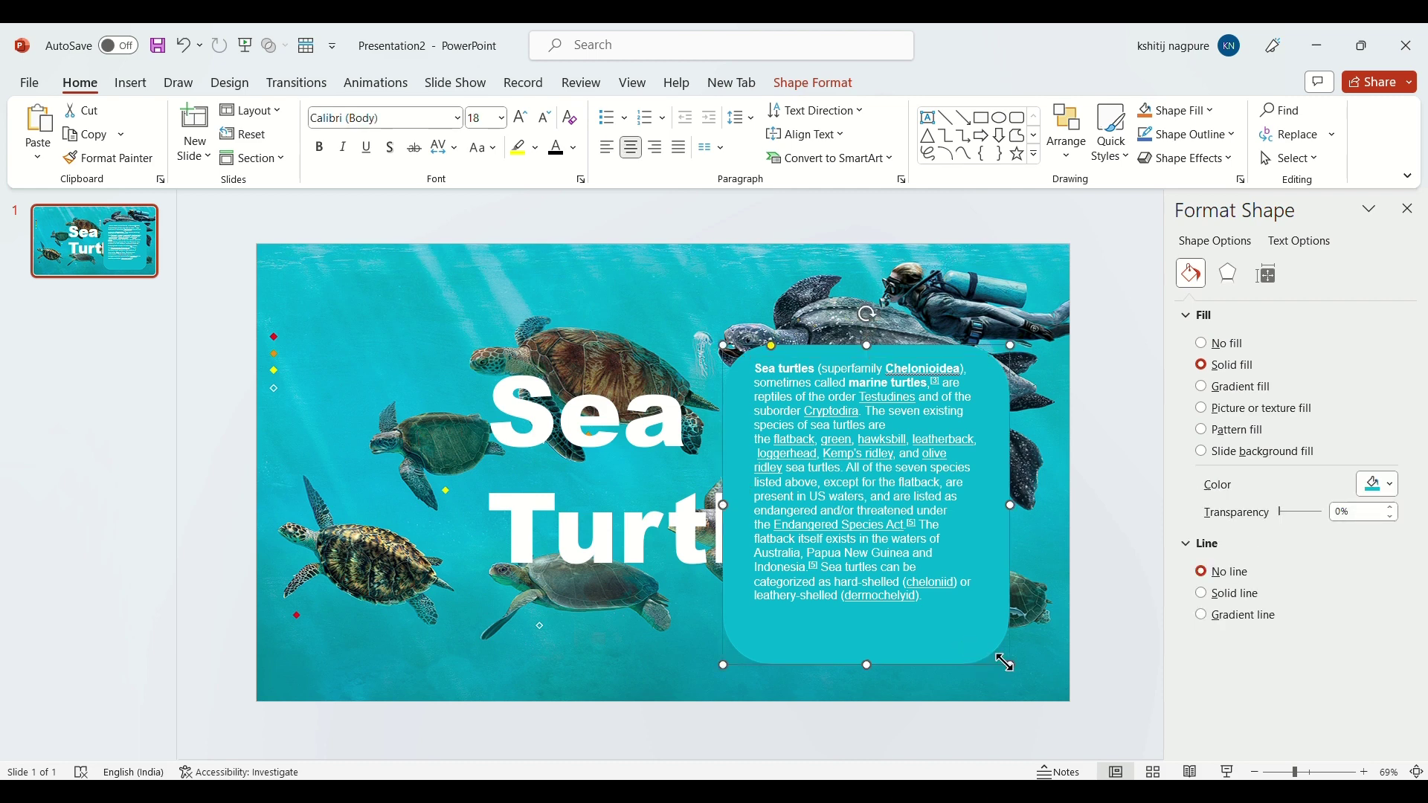
{"action": "left_click_drag", "start_coordinate": [1000, 668], "coordinate": [1000, 625]}
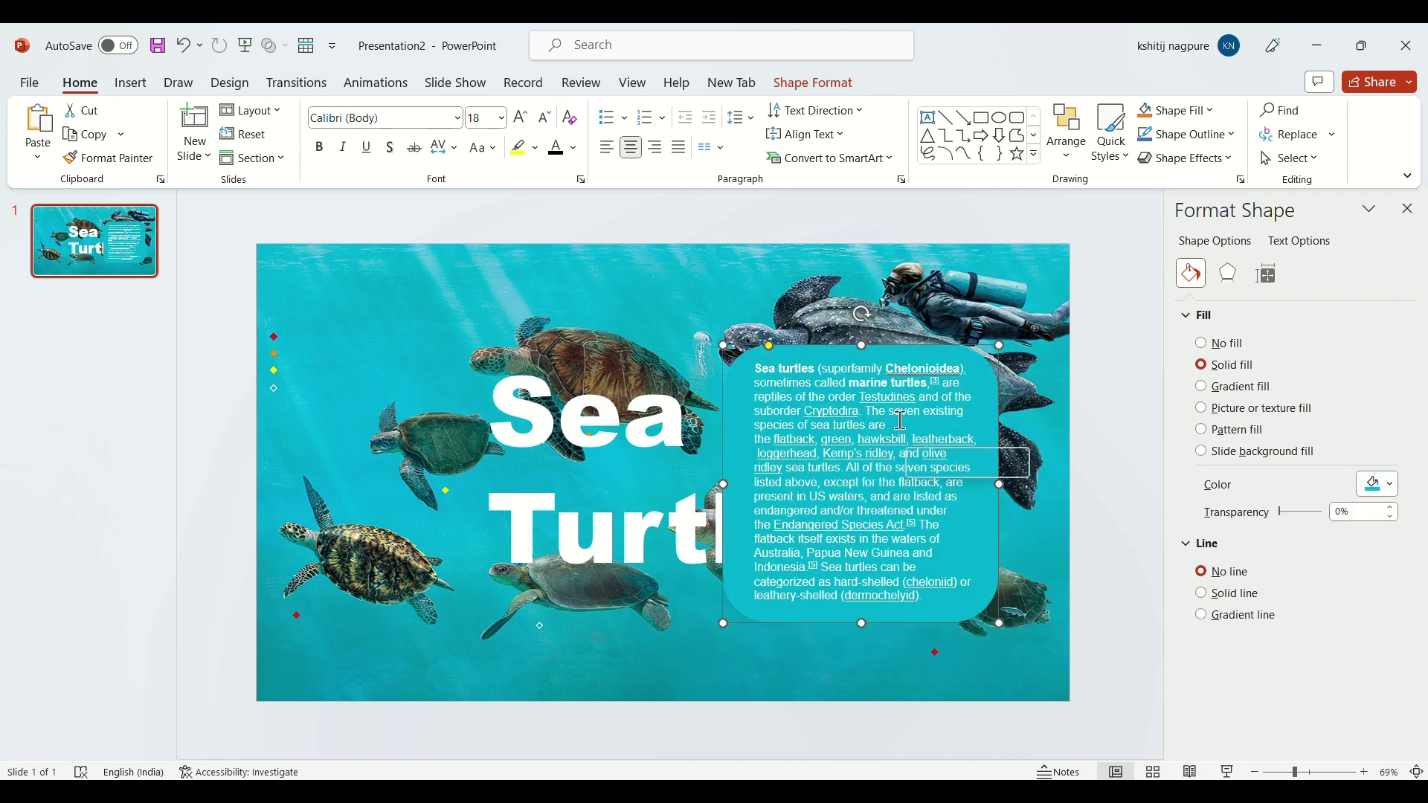
Group the description text box with the teal panel and drag the group mostly past the slide's right edge.
{"action": "left_click", "coordinate": [840, 372]}
{"action": "right_click", "coordinate": [845, 354]}
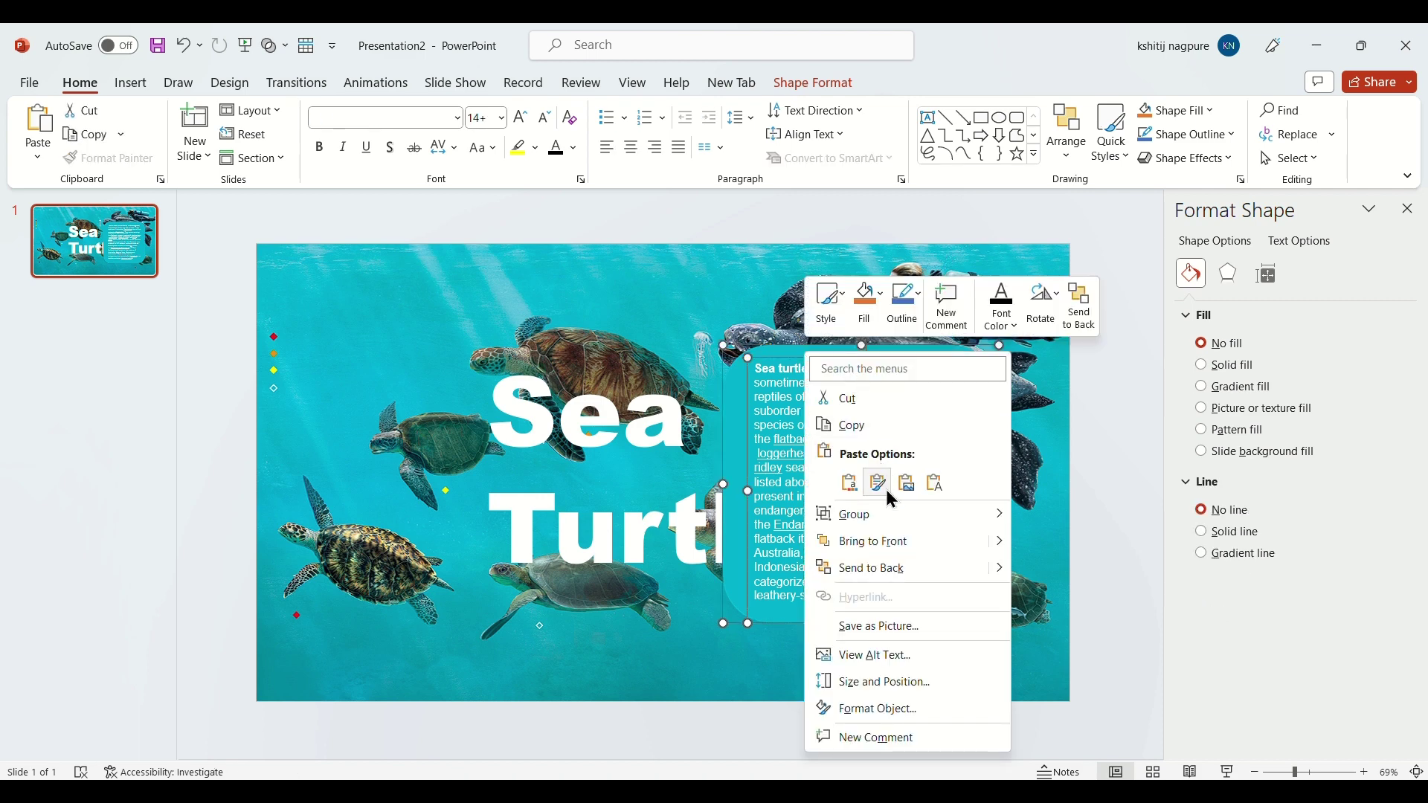
{"action": "left_click", "coordinate": [1060, 521]}
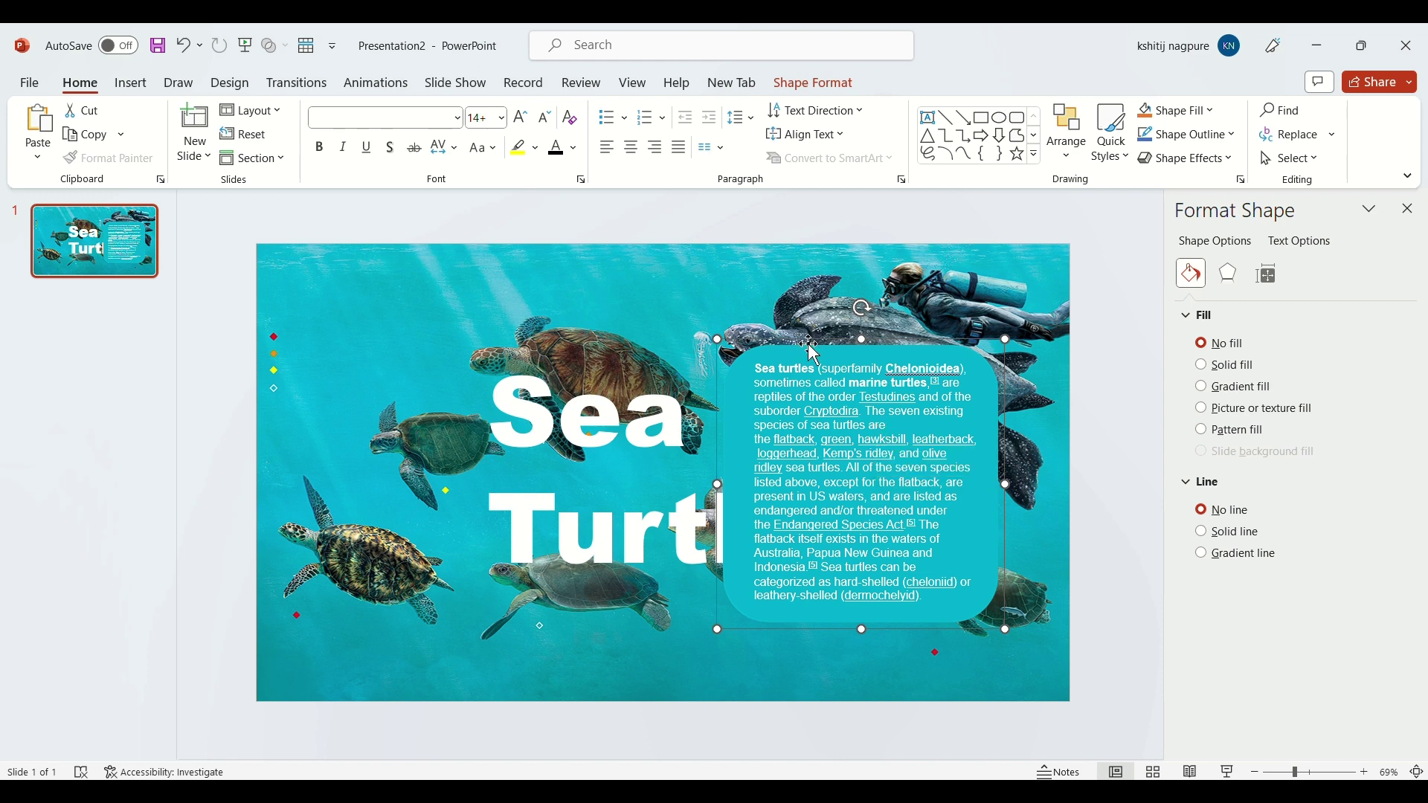
{"action": "left_click", "coordinate": [1281, 774]}
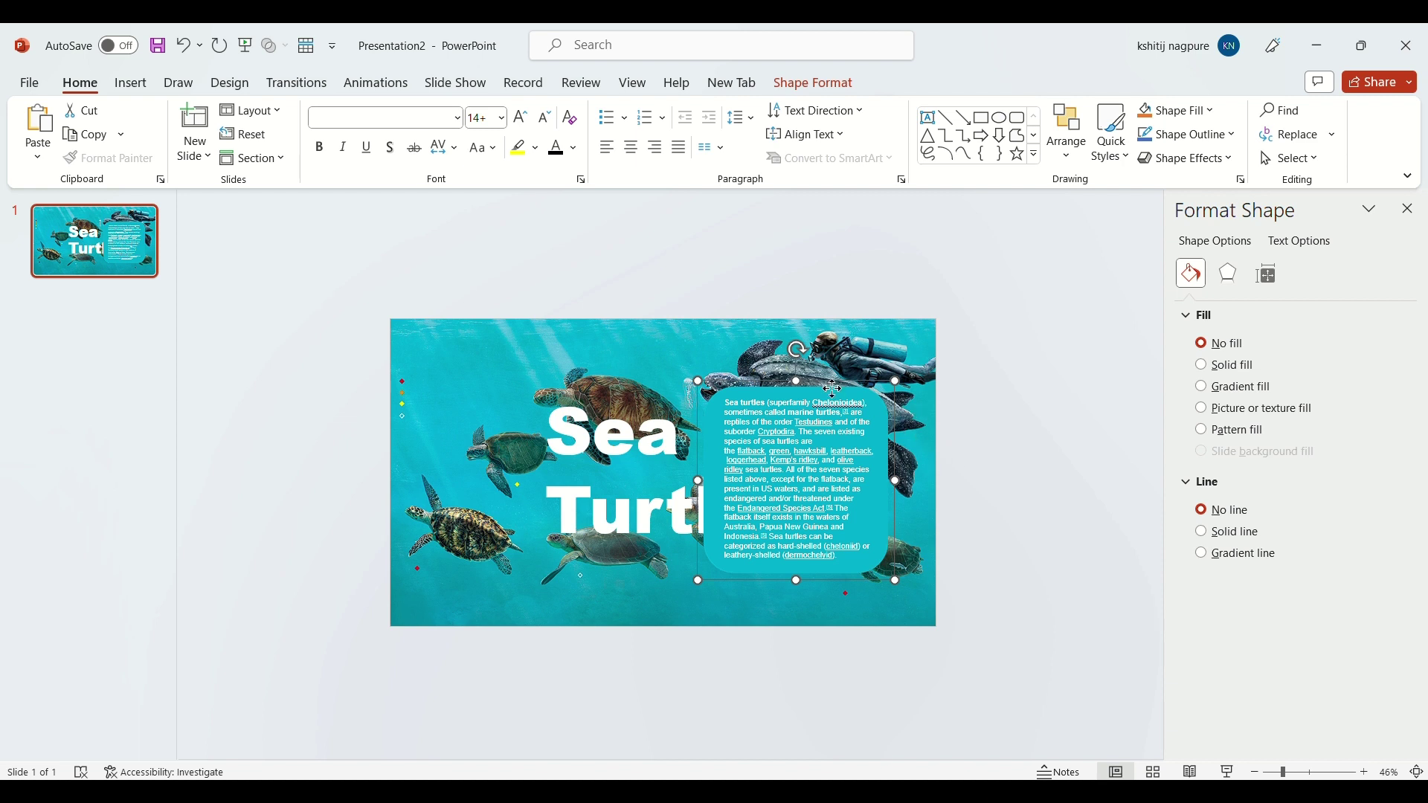
{"action": "left_click_drag", "start_coordinate": [833, 388], "coordinate": [1078, 402]}
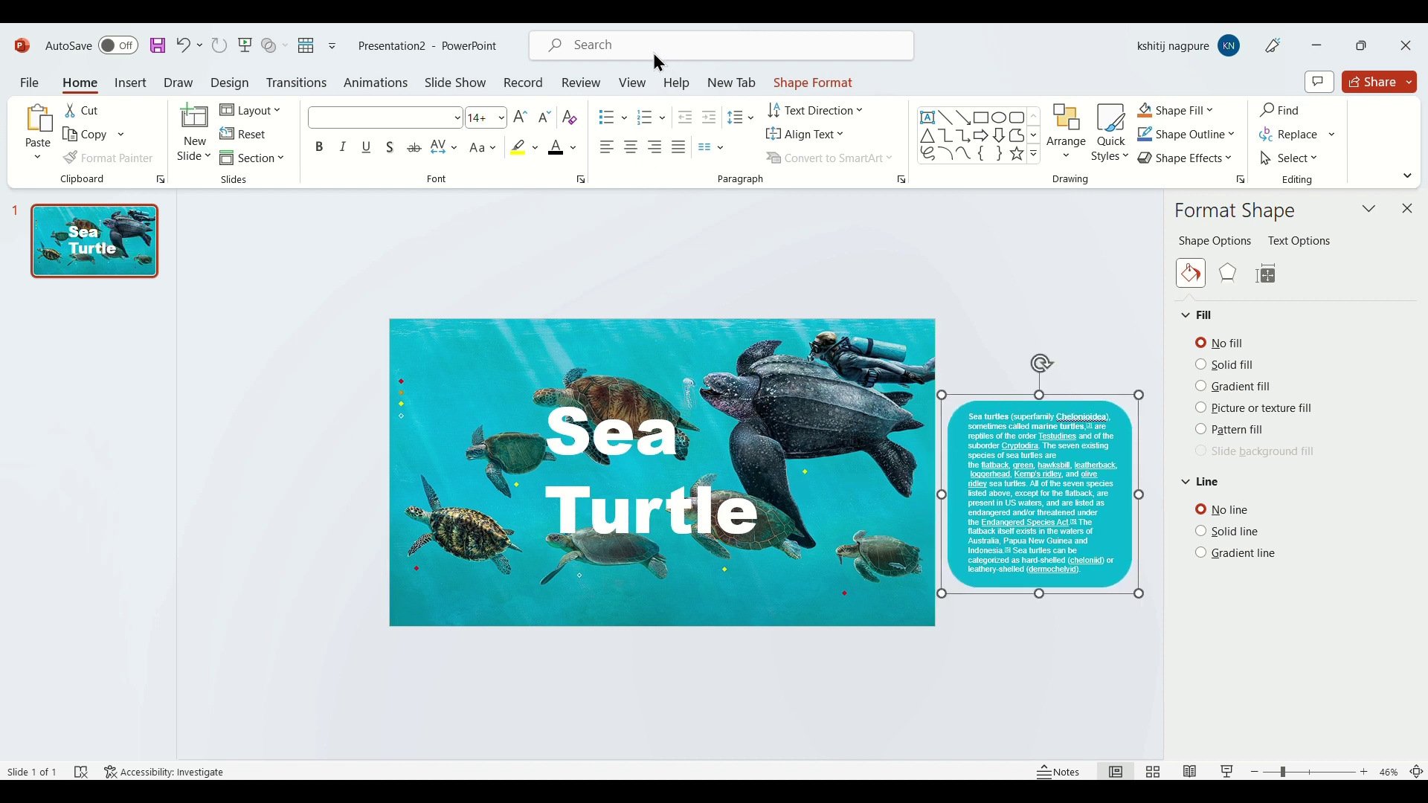
Duplicate slide 1 to create slide 2.
{"action": "left_click", "coordinate": [152, 261]}
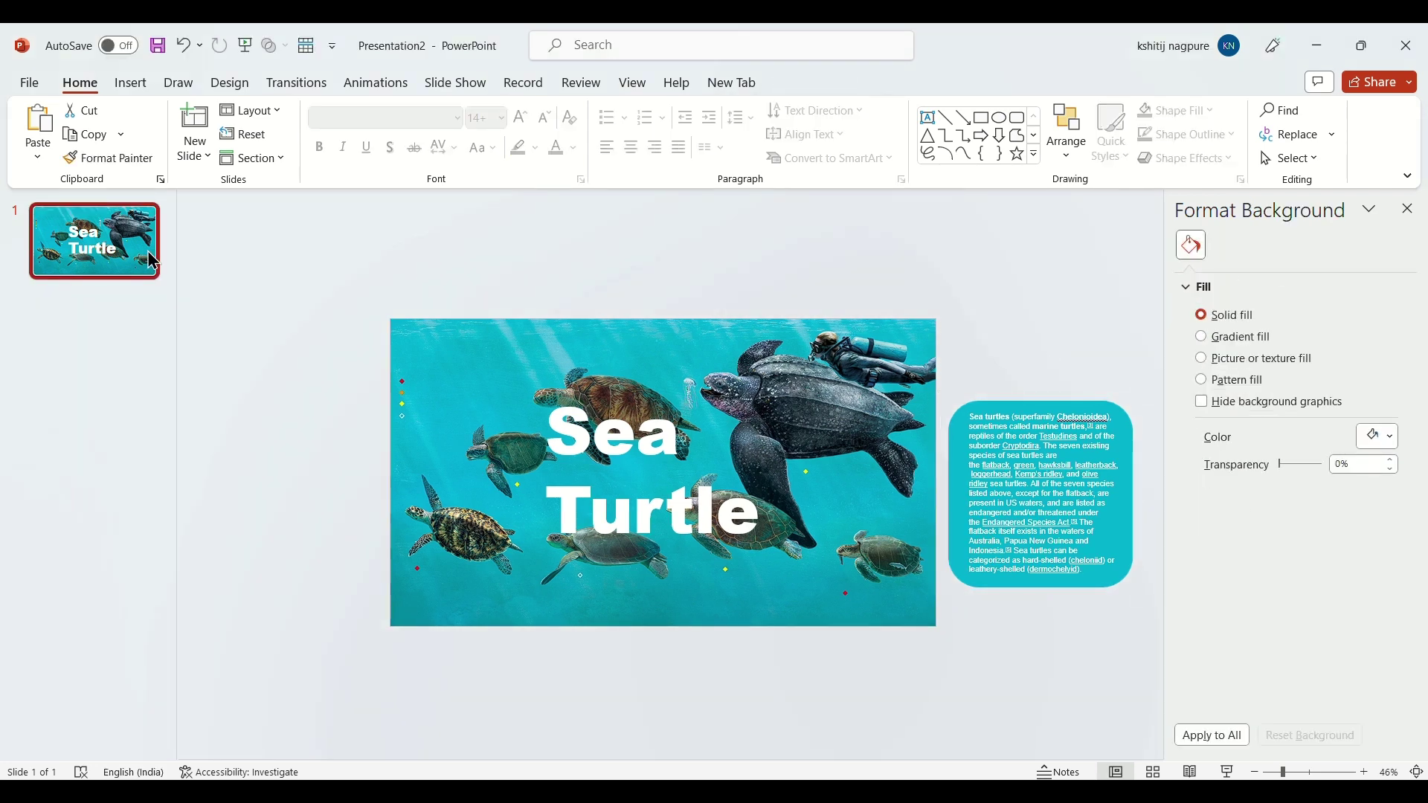
{"action": "right_click", "coordinate": [152, 260]}
{"action": "left_click", "coordinate": [211, 442]}
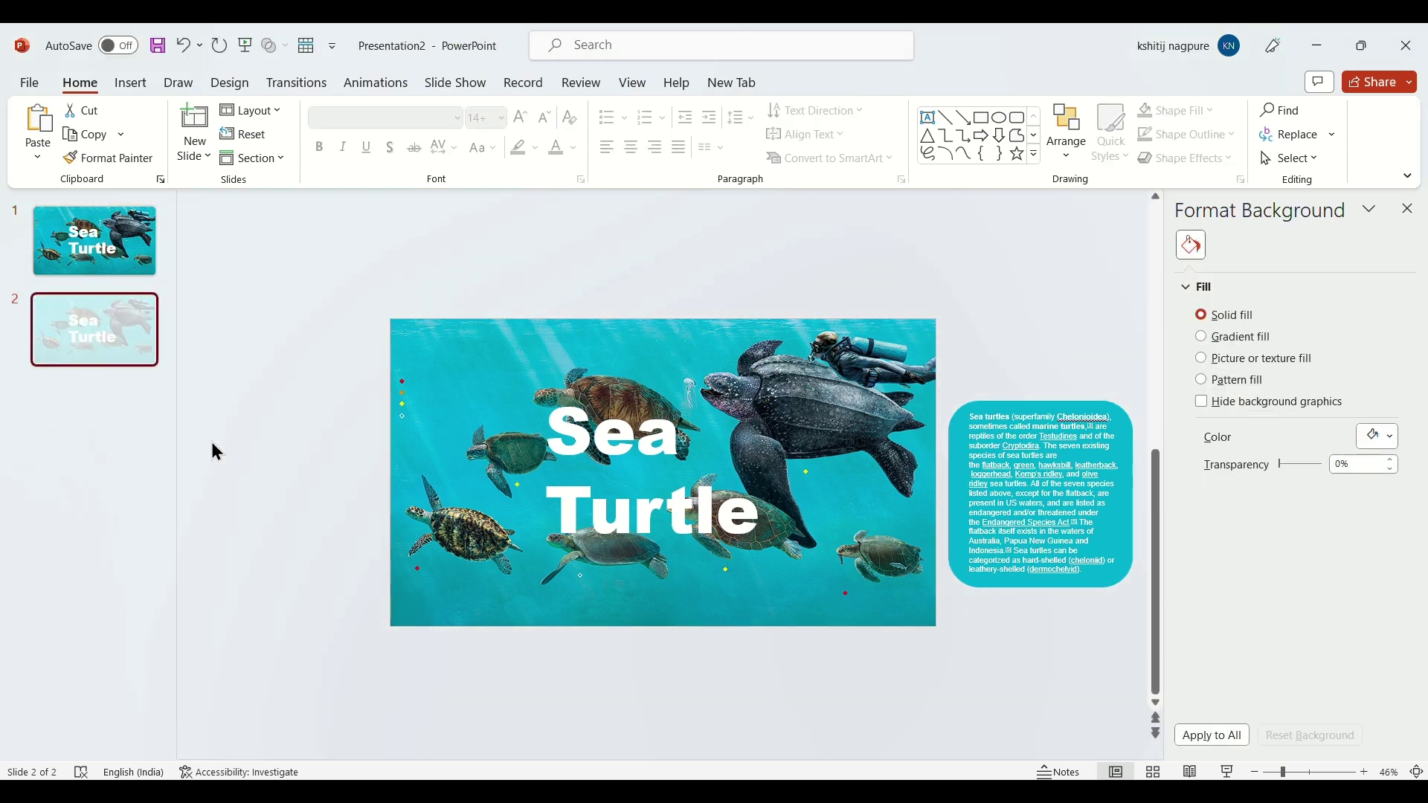
{"action": "left_click", "coordinate": [548, 573]}
Shrink slide 2's 'Sea Turtle' title to a single 54 pt line and narrow its box to fit.
{"action": "left_click", "coordinate": [633, 524]}
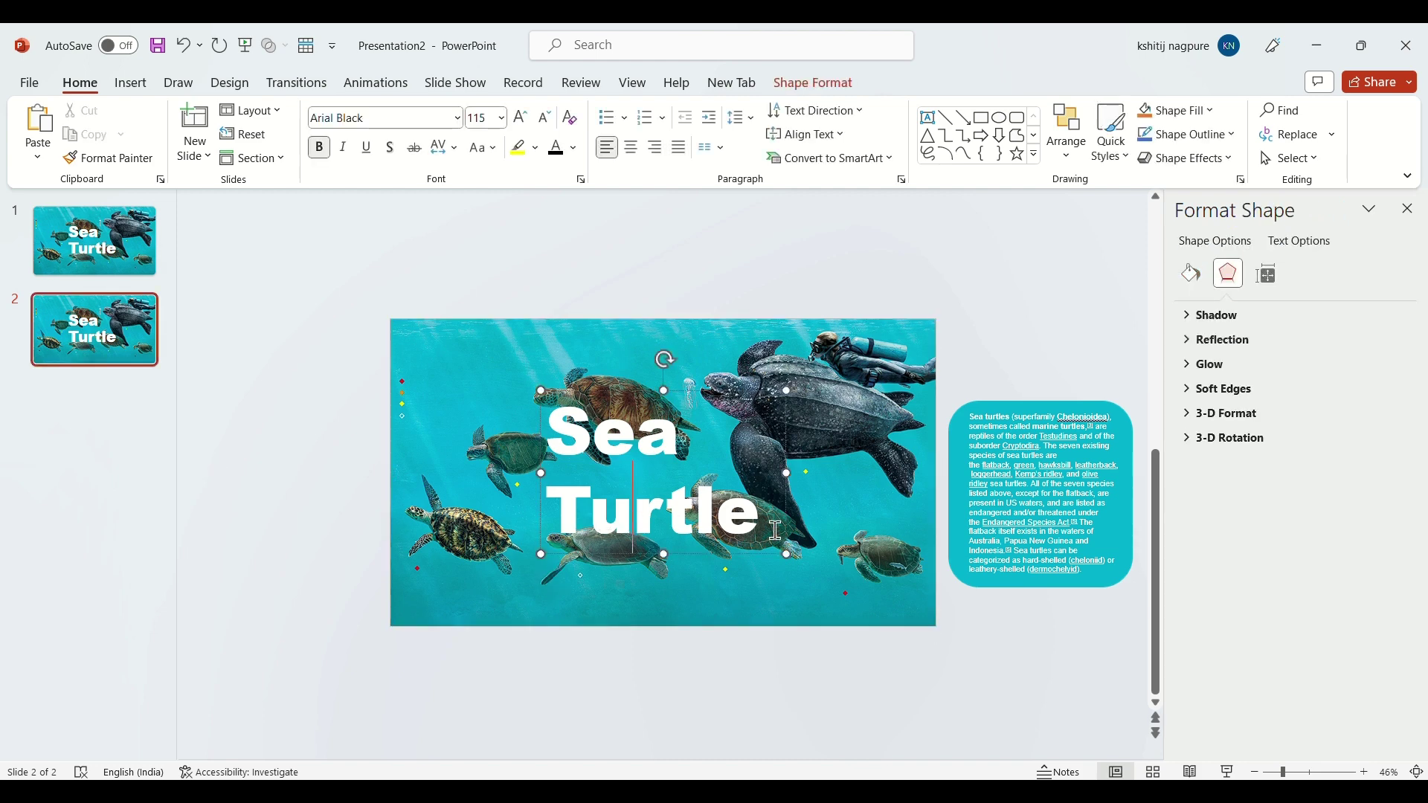
{"action": "left_click_drag", "start_coordinate": [775, 530], "coordinate": [557, 440]}
{"action": "left_click", "coordinate": [543, 119]}
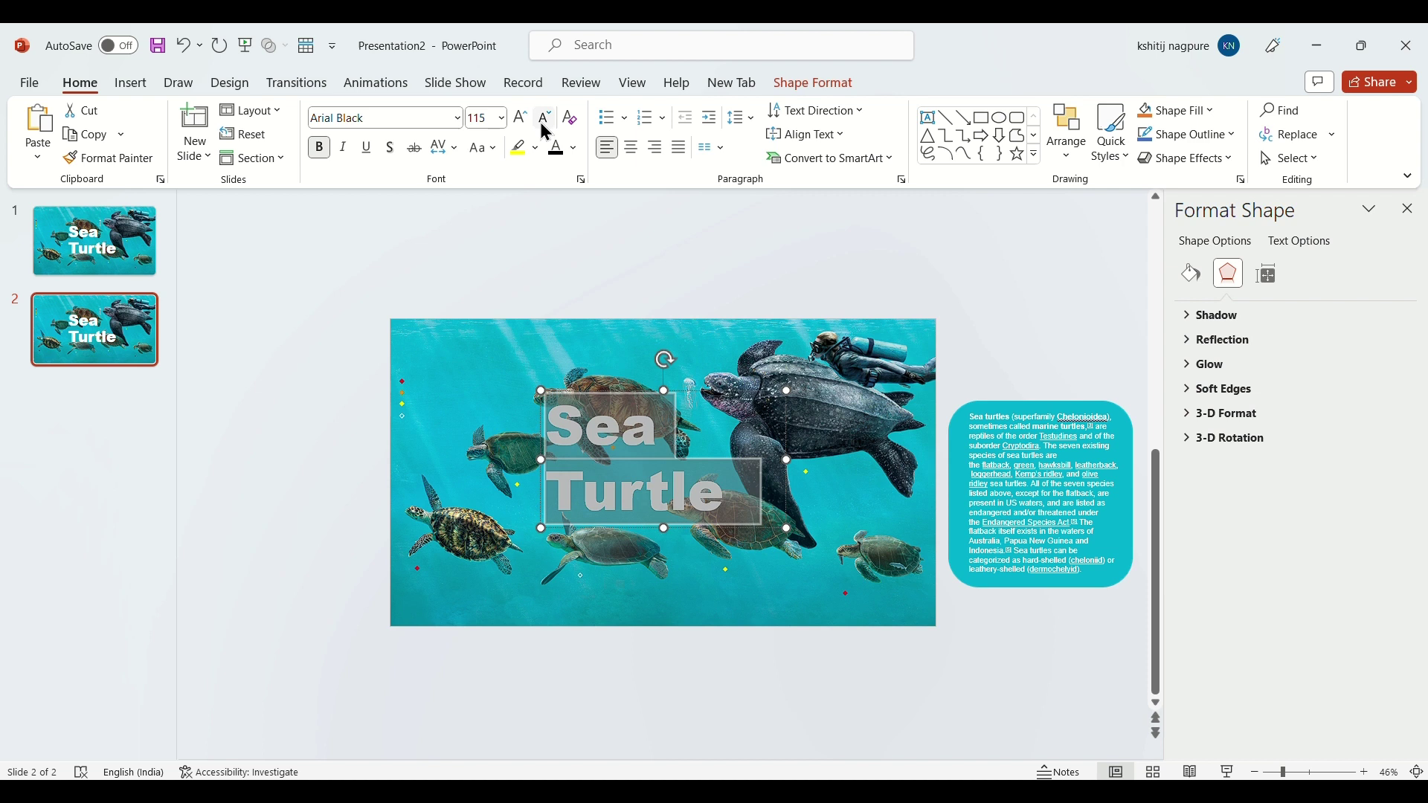
{"action": "left_click", "coordinate": [540, 121]}
{"action": "left_click", "coordinate": [541, 121]}
{"action": "left_click", "coordinate": [541, 120]}
{"action": "left_click", "coordinate": [541, 121]}
{"action": "left_click", "coordinate": [540, 121]}
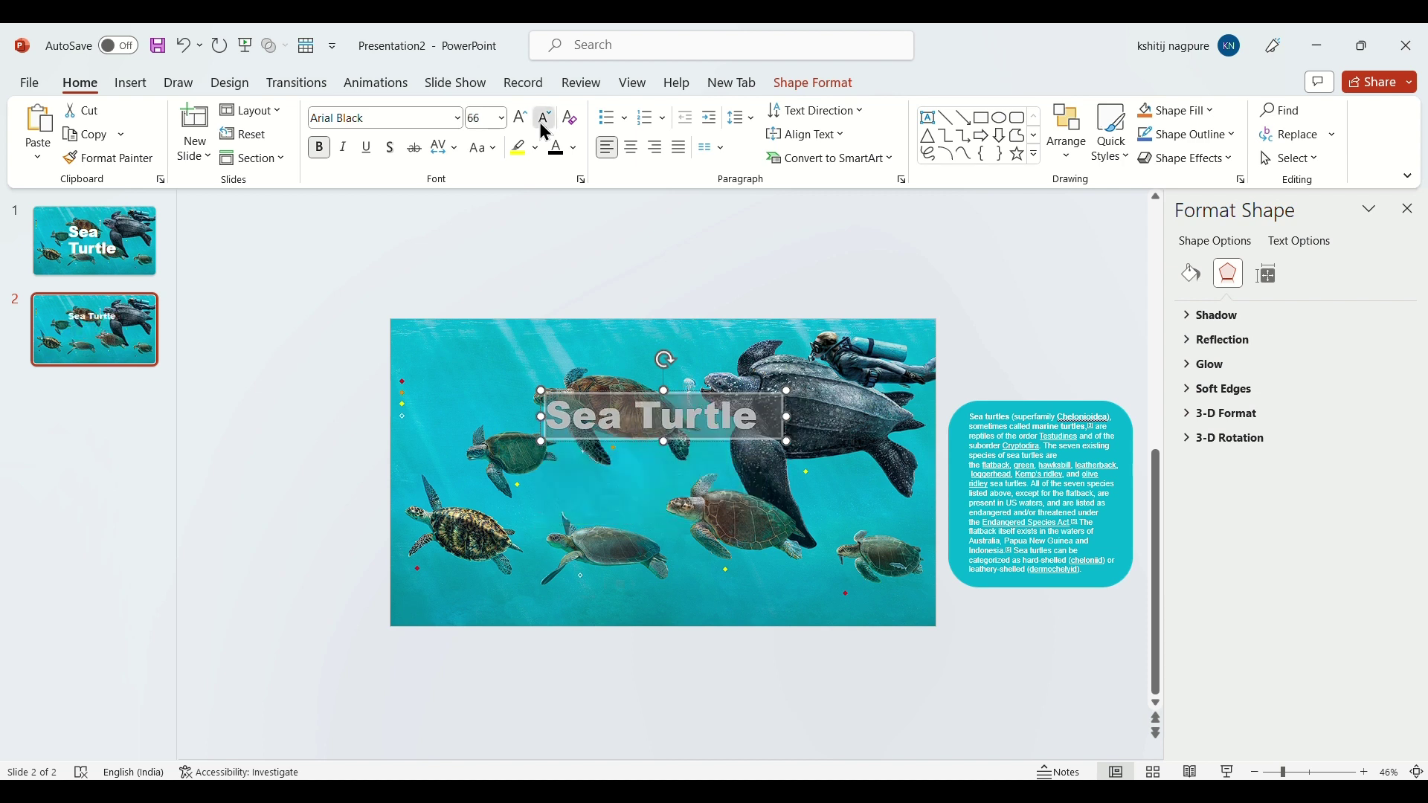
{"action": "left_click", "coordinate": [541, 122]}
{"action": "left_click", "coordinate": [541, 122]}
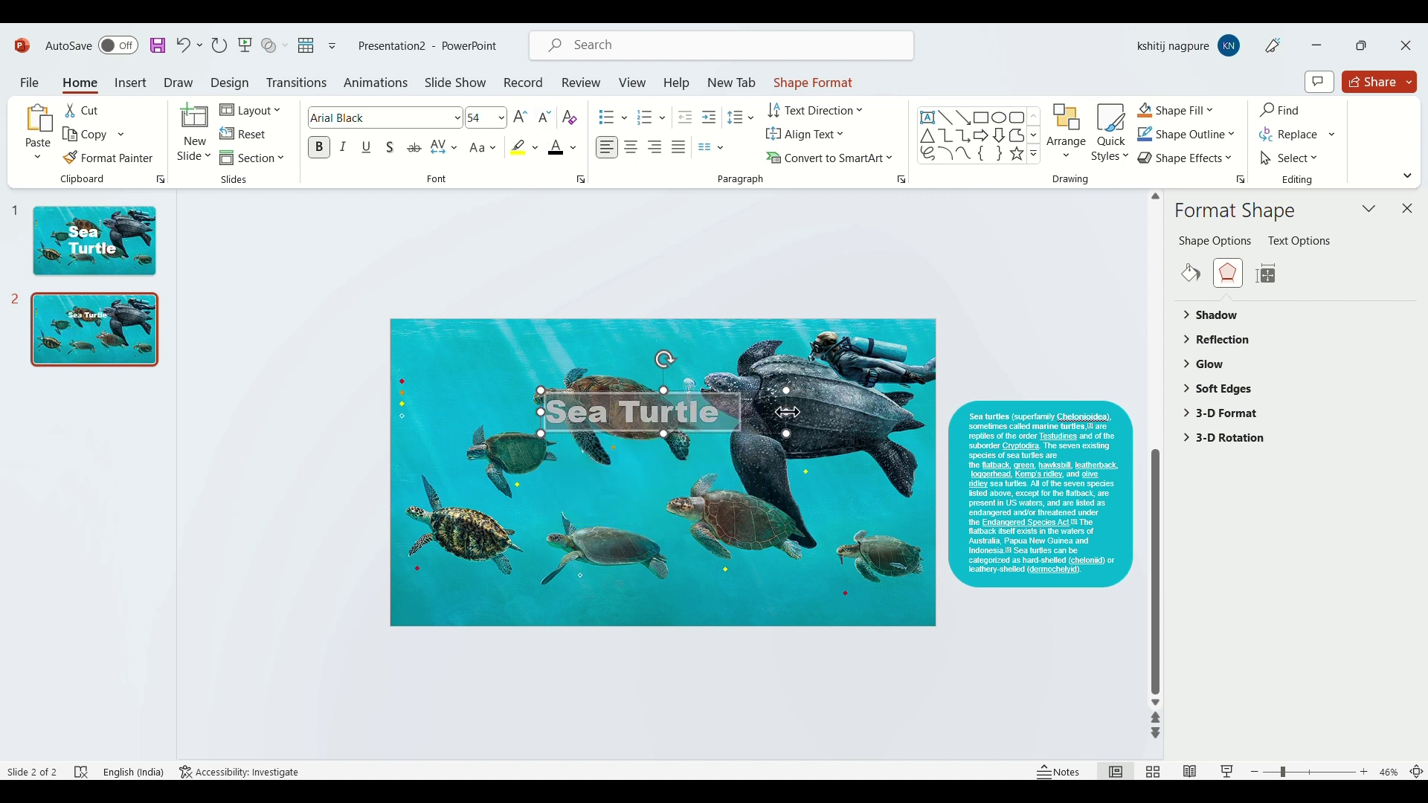
{"action": "left_click_drag", "start_coordinate": [790, 416], "coordinate": [735, 355]}
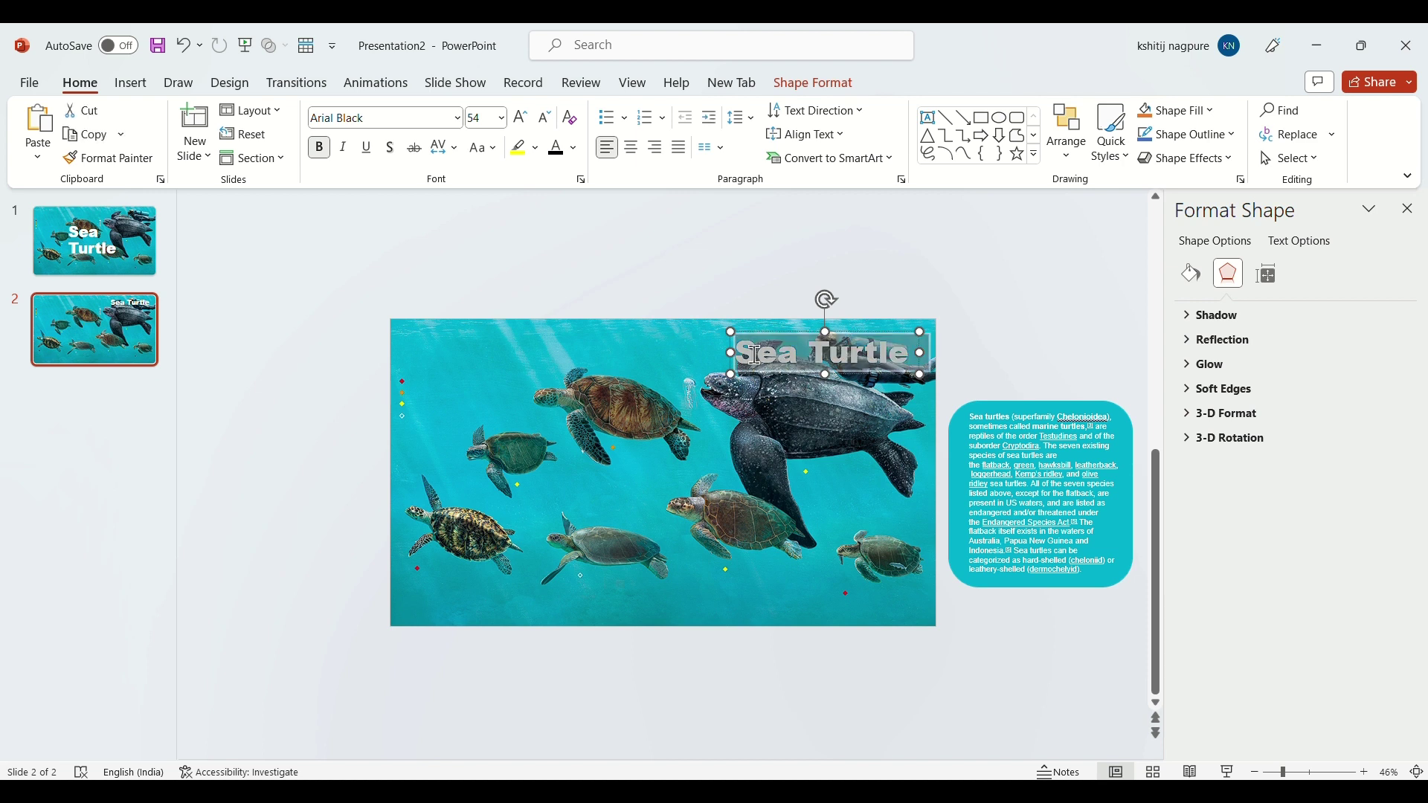
Make the slide 2 title black and crop the turtle photo to its left half, 17.27 cm wide.
{"action": "left_click", "coordinate": [557, 148]}
{"action": "left_click", "coordinate": [655, 525]}
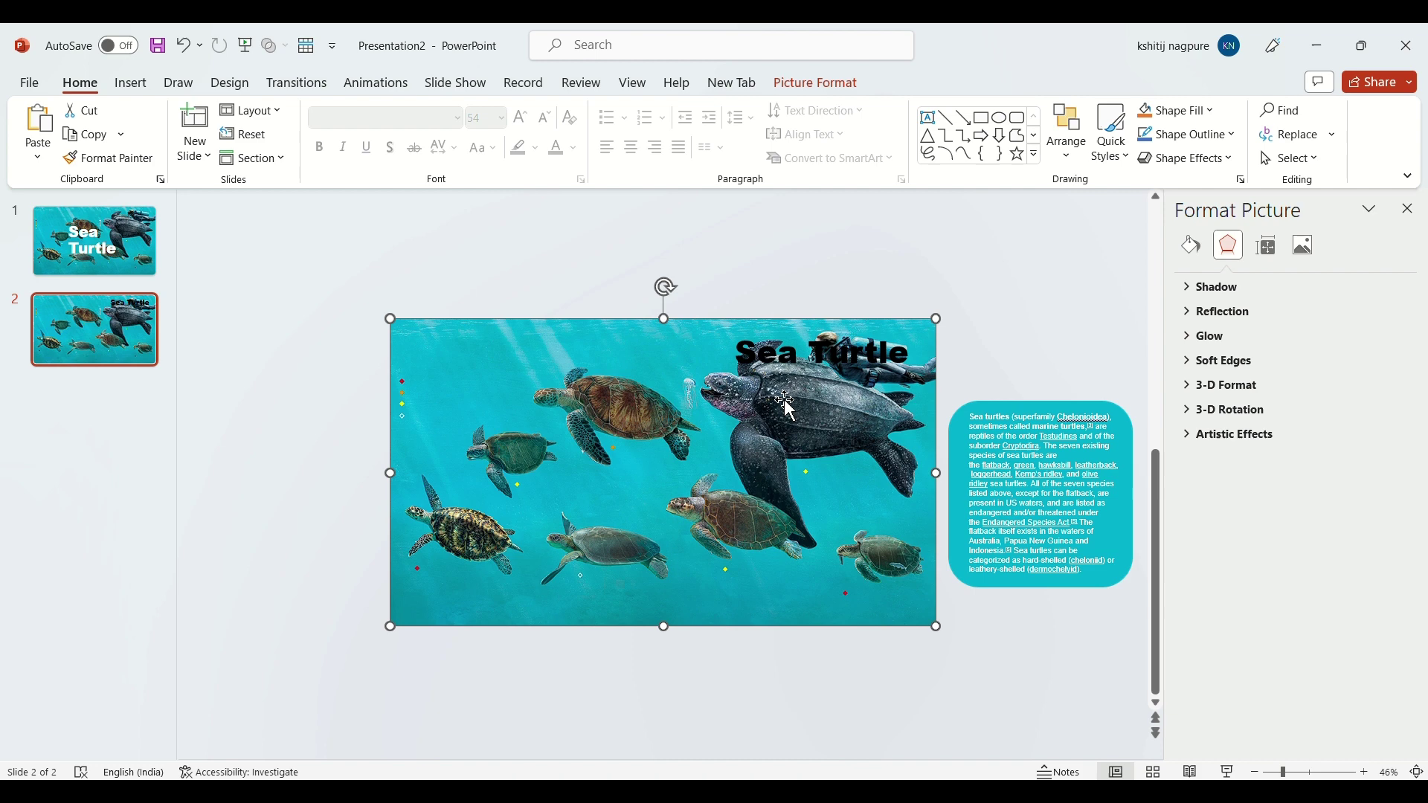
{"action": "left_click", "coordinate": [848, 87]}
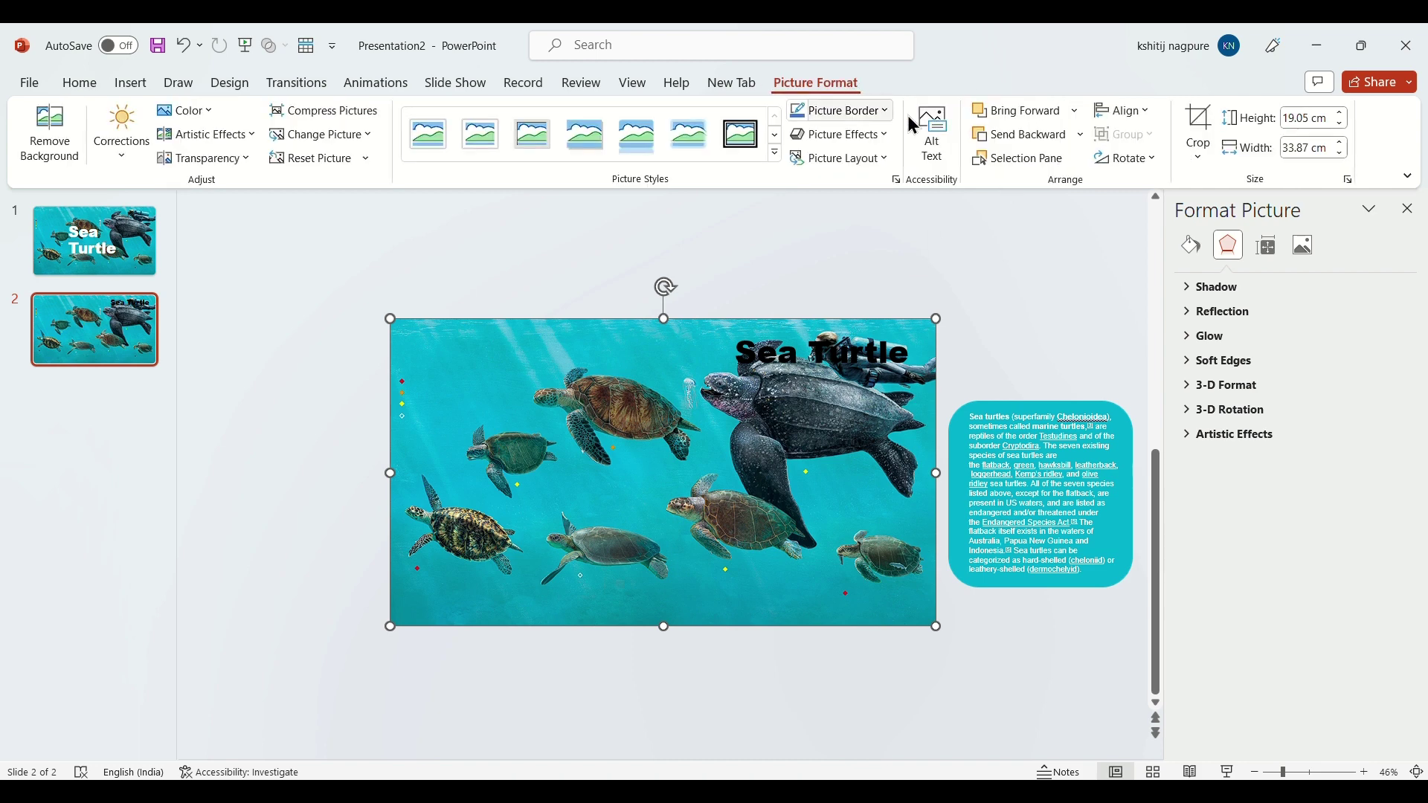
{"action": "left_click", "coordinate": [1198, 153]}
{"action": "mouse_move", "coordinate": [1264, 247]}
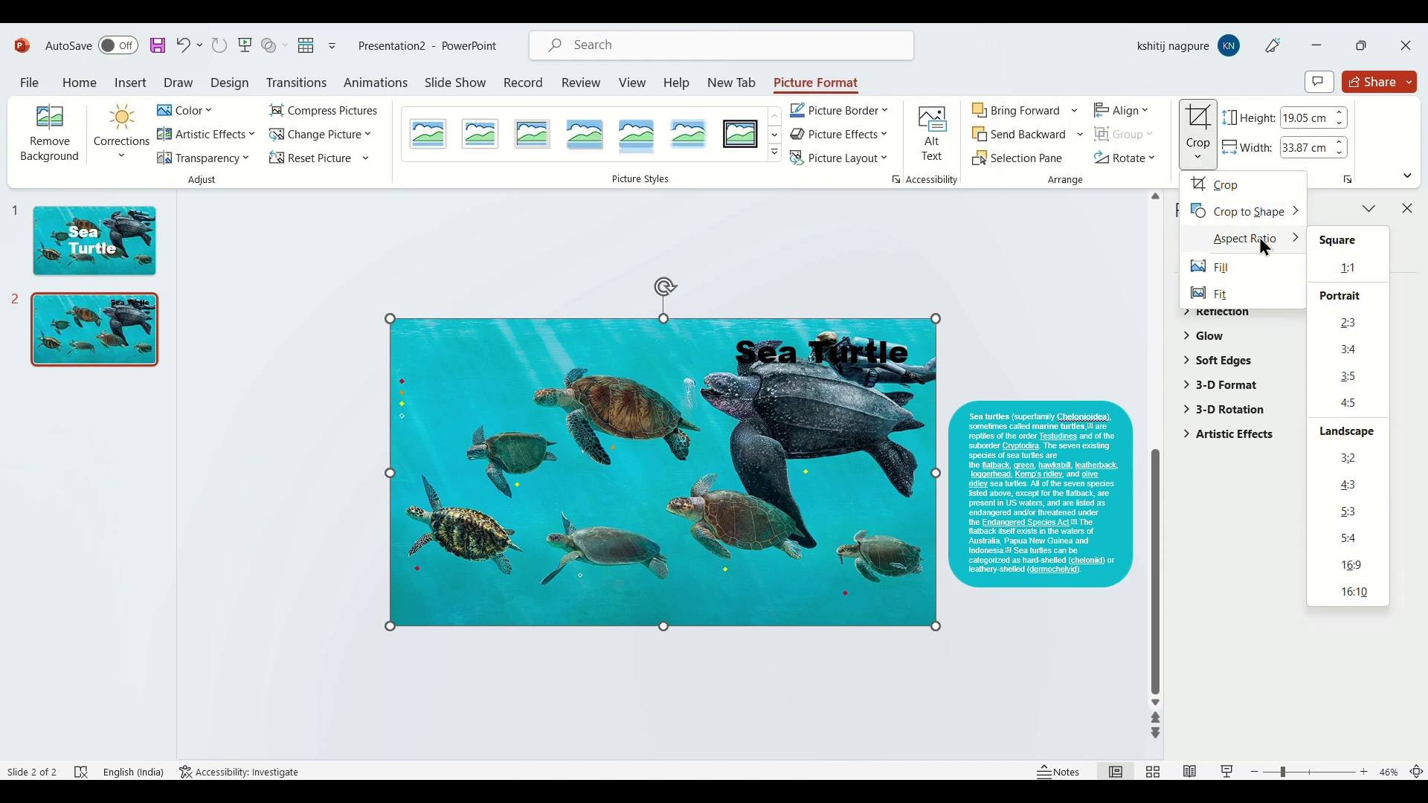
{"action": "left_click", "coordinate": [1198, 125]}
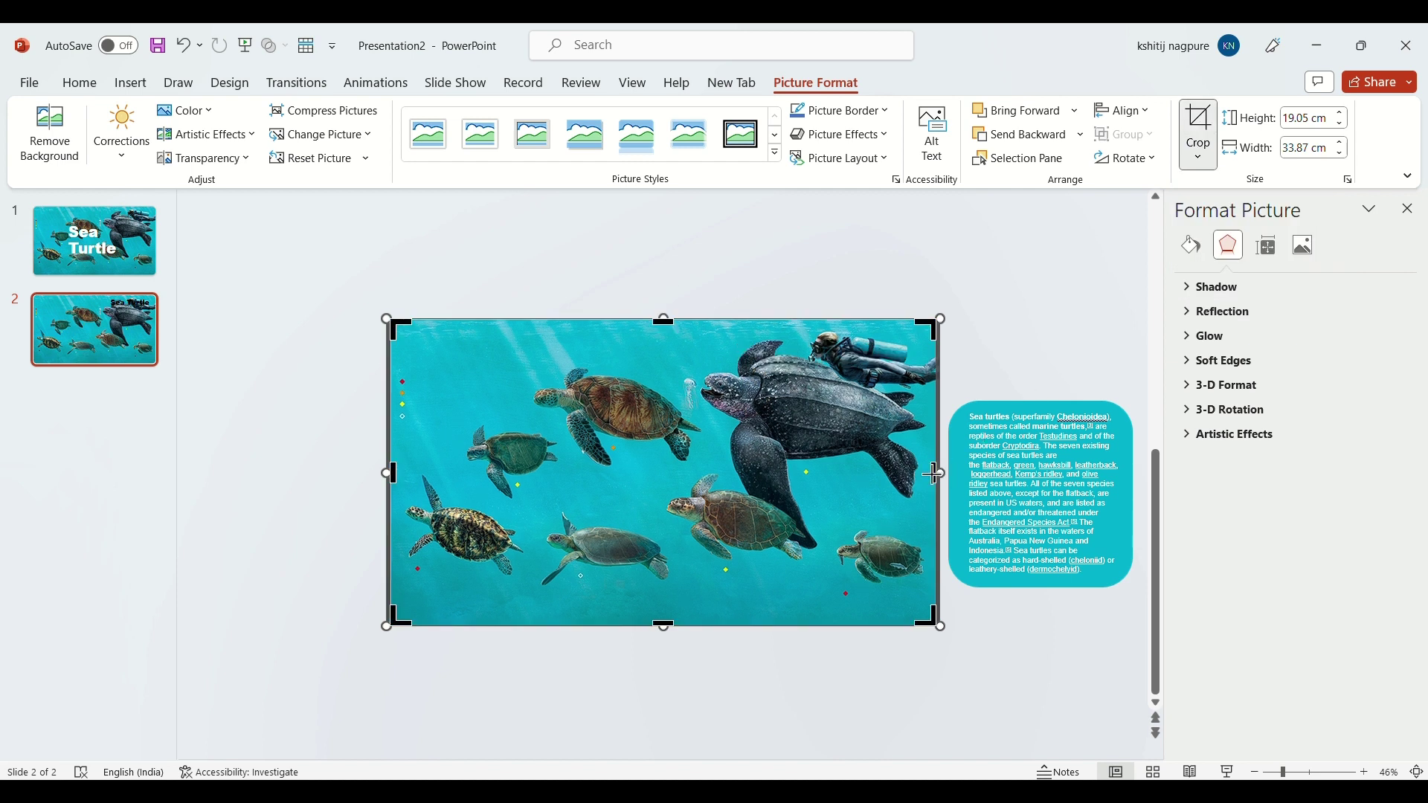
{"action": "left_click_drag", "start_coordinate": [935, 474], "coordinate": [343, 491]}
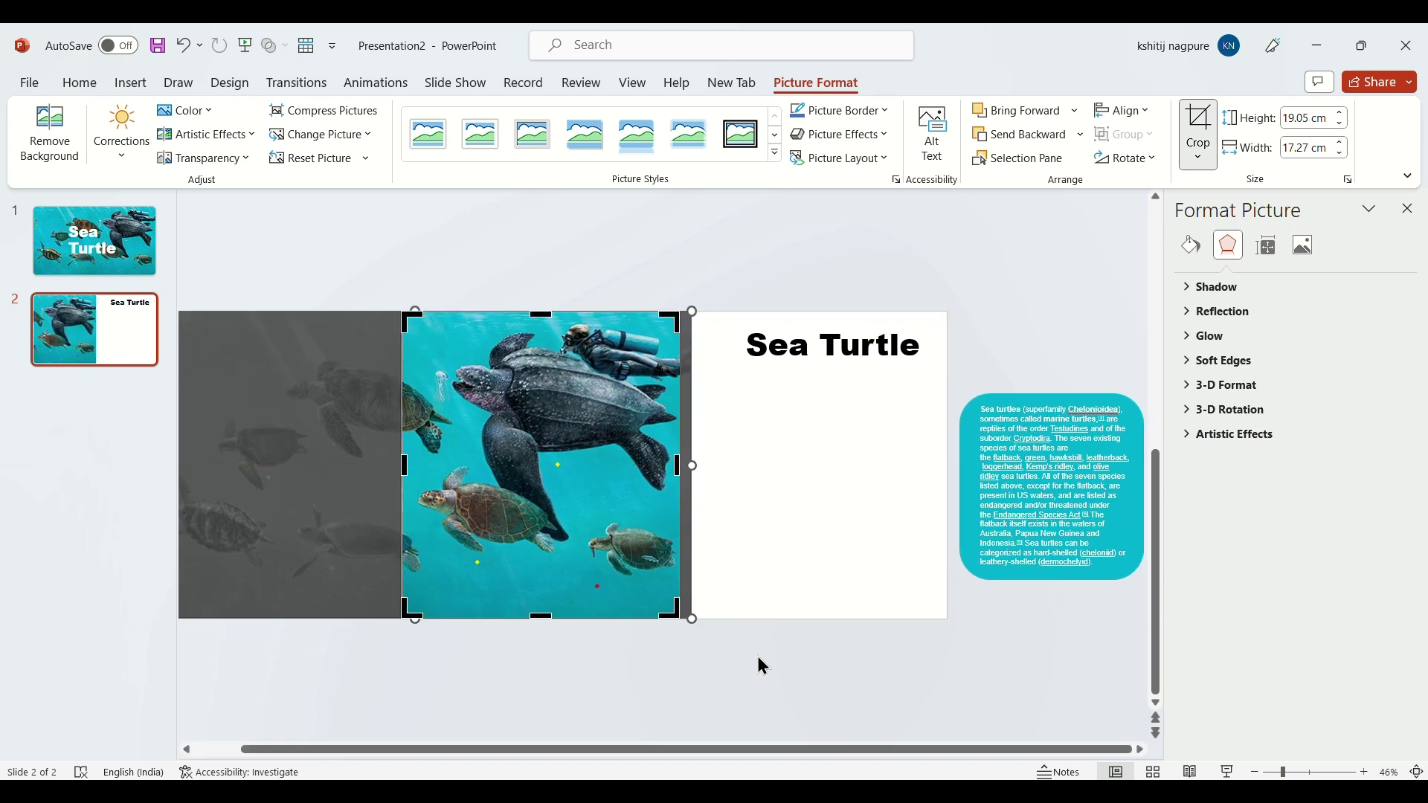
Move the teal text panel back onto slide 2 beneath the title.
{"action": "left_click", "coordinate": [762, 670]}
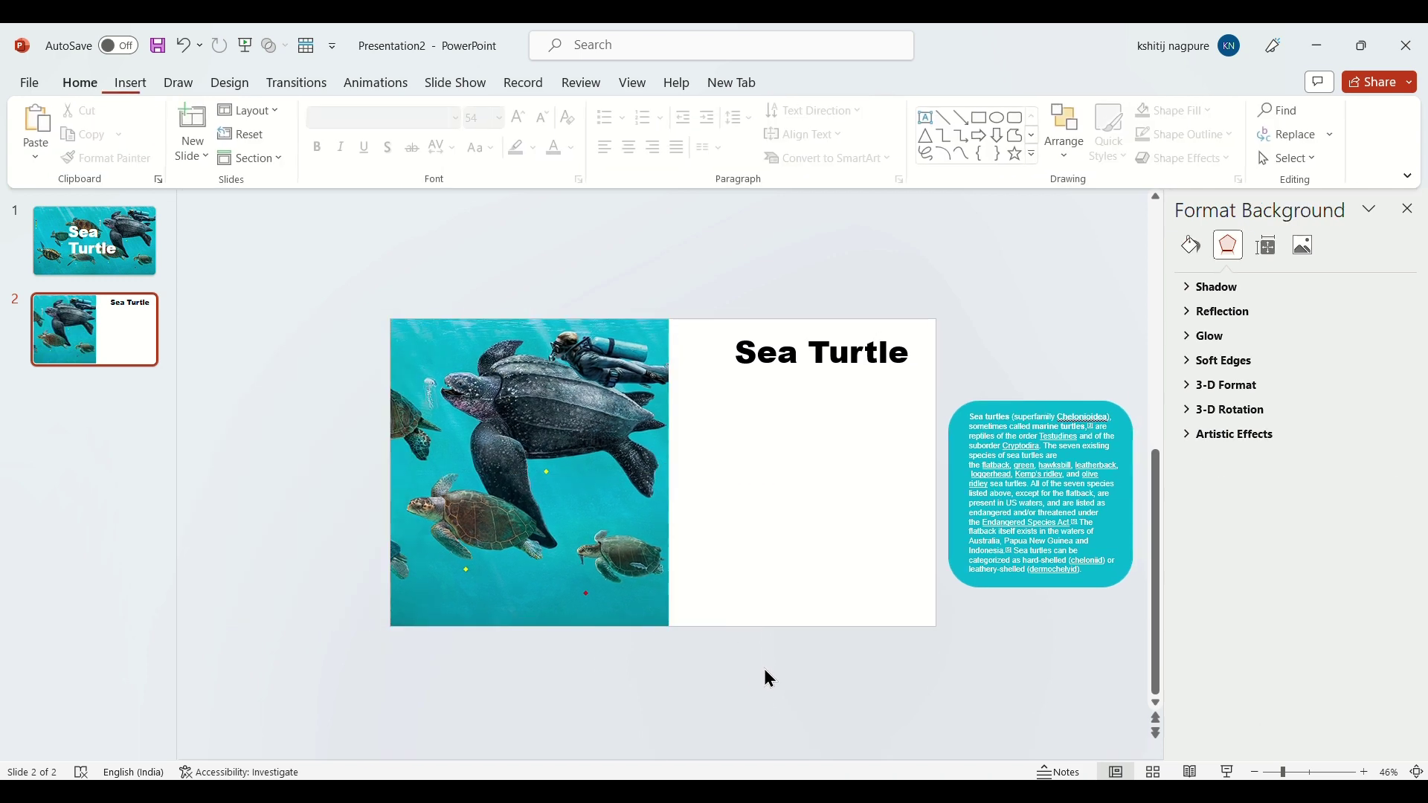
{"action": "left_click", "coordinate": [1044, 407]}
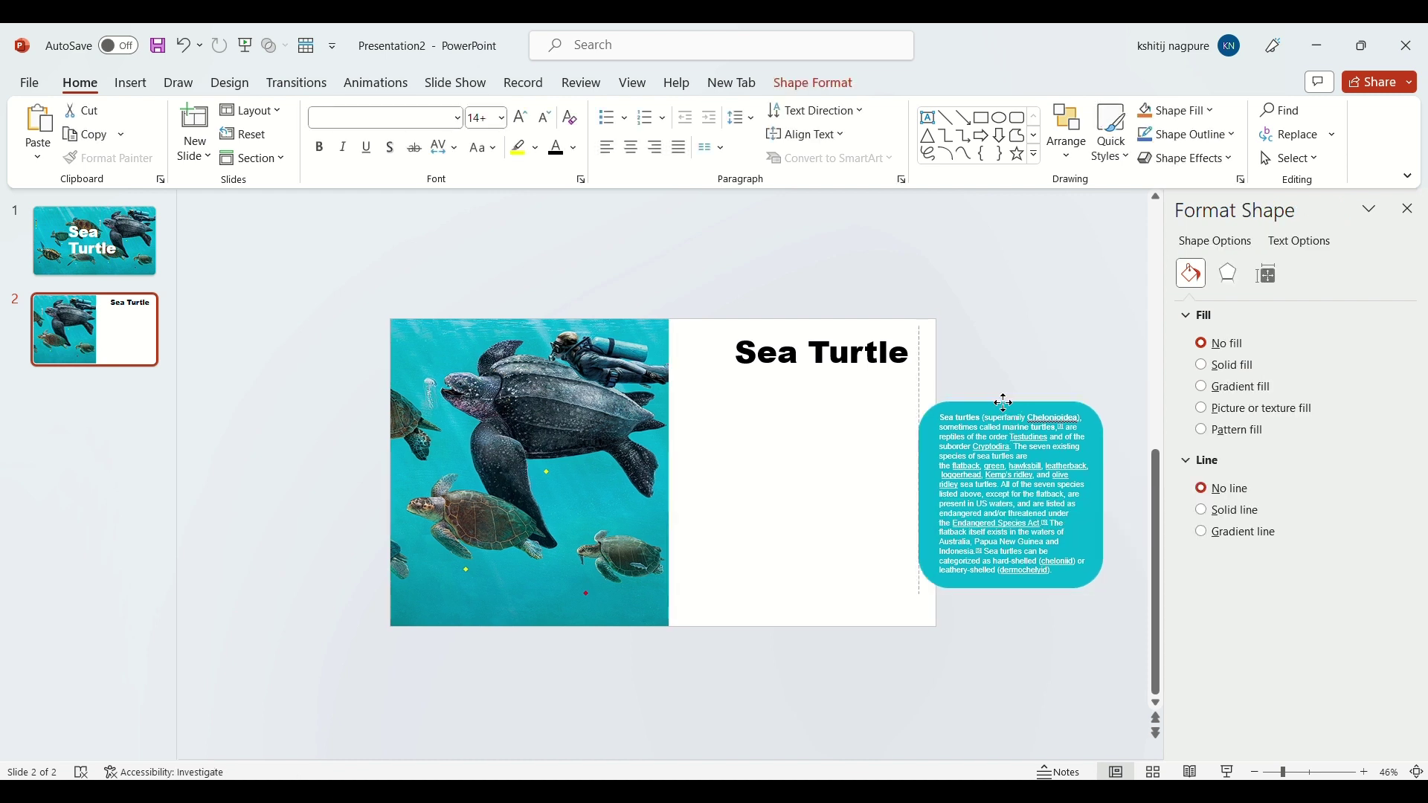
{"action": "left_click_drag", "start_coordinate": [1003, 402], "coordinate": [795, 403]}
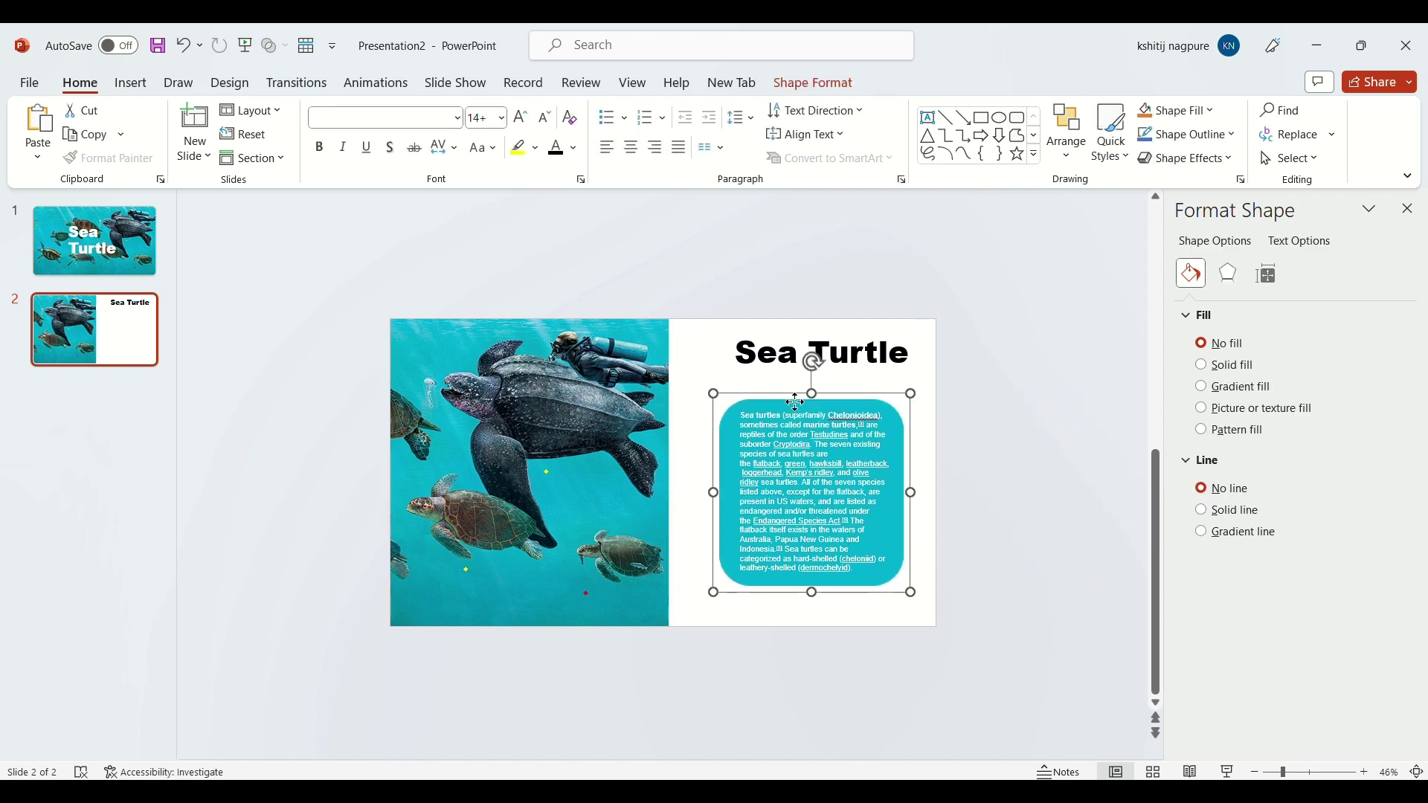
{"action": "left_click", "coordinate": [1025, 380]}
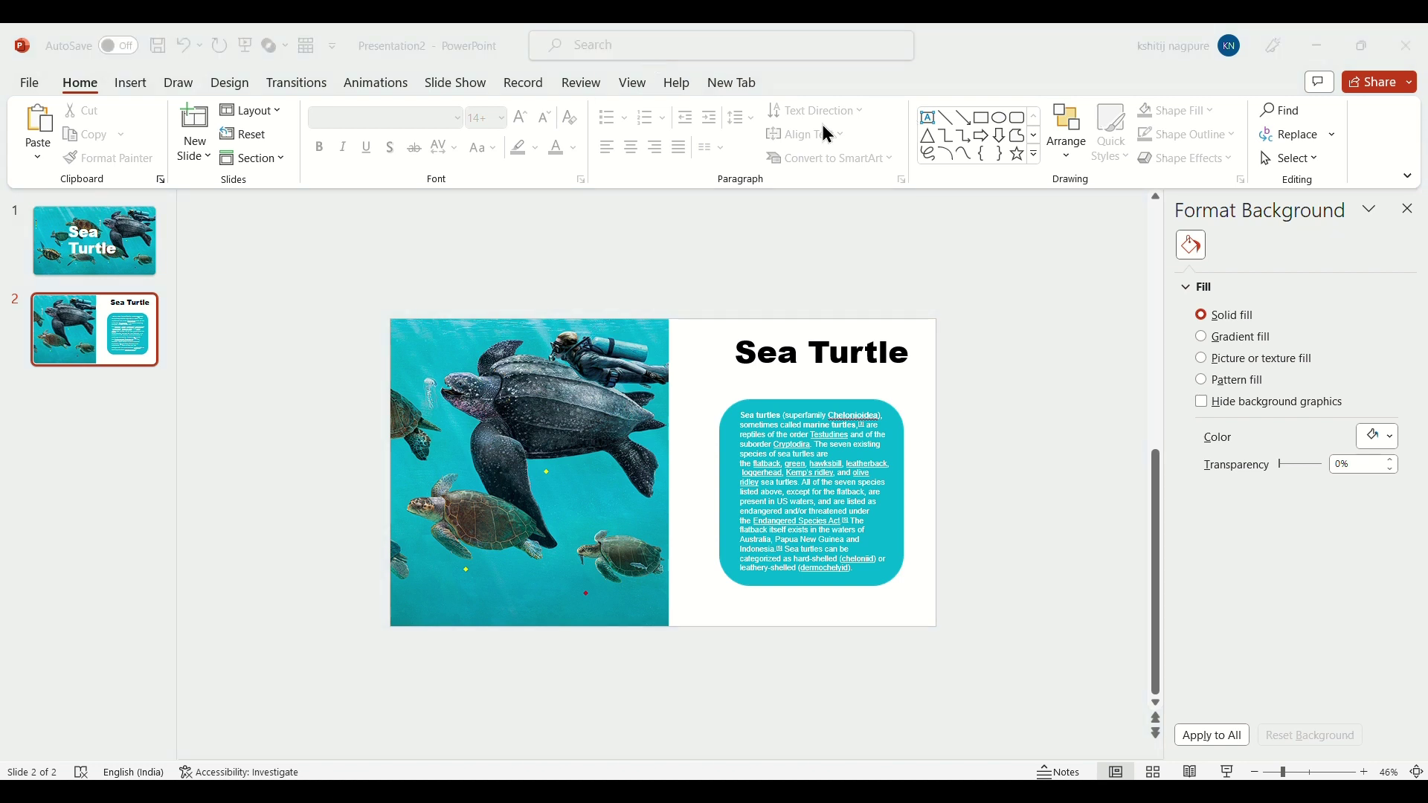
Add a text box below the slide with the seven-species paragraph, set to 20 pt and justified.
{"action": "left_click", "coordinate": [927, 120]}
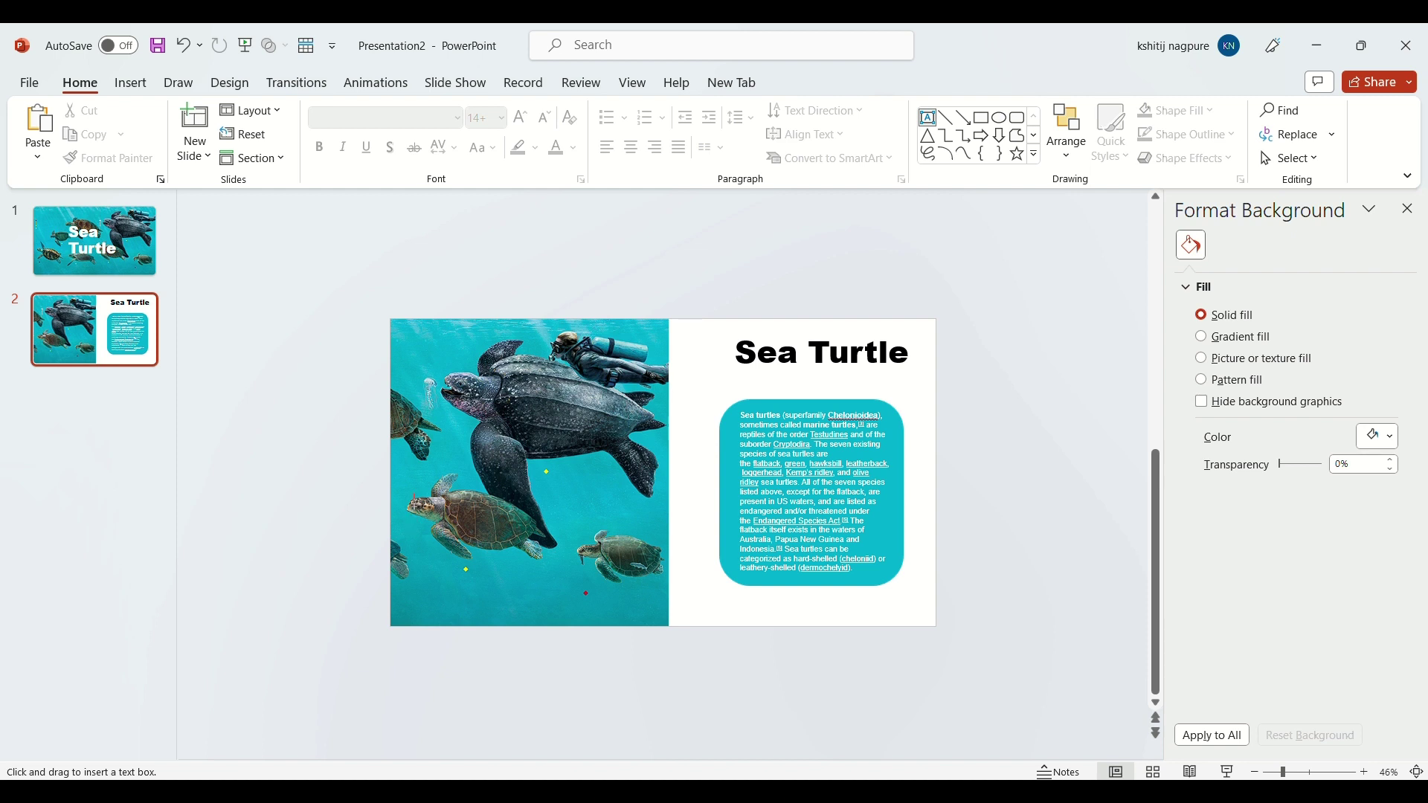
{"action": "left_click_drag", "start_coordinate": [414, 514], "coordinate": [905, 613]}
{"action": "left_click_drag", "start_coordinate": [678, 512], "coordinate": [675, 638]}
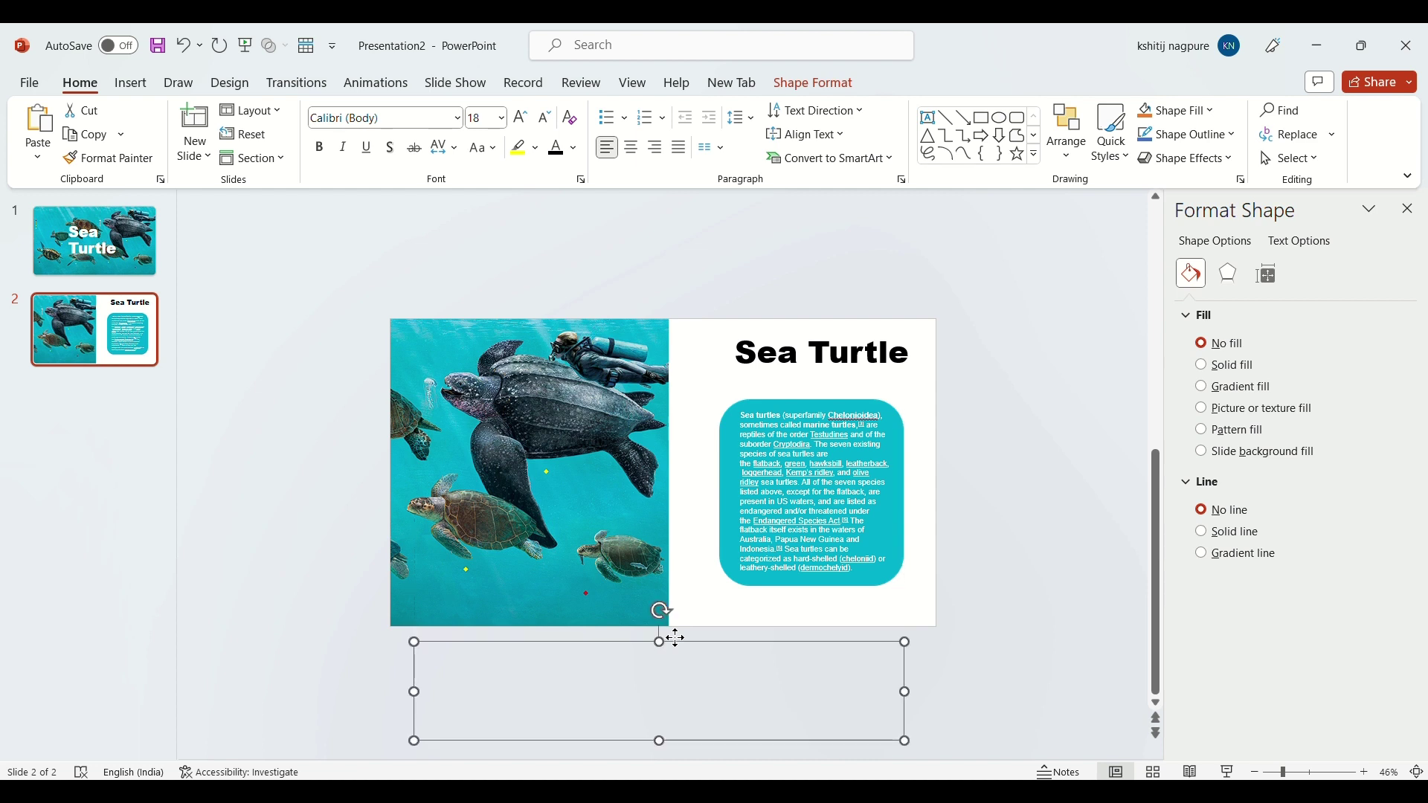
{"action": "left_click", "coordinate": [487, 659]}
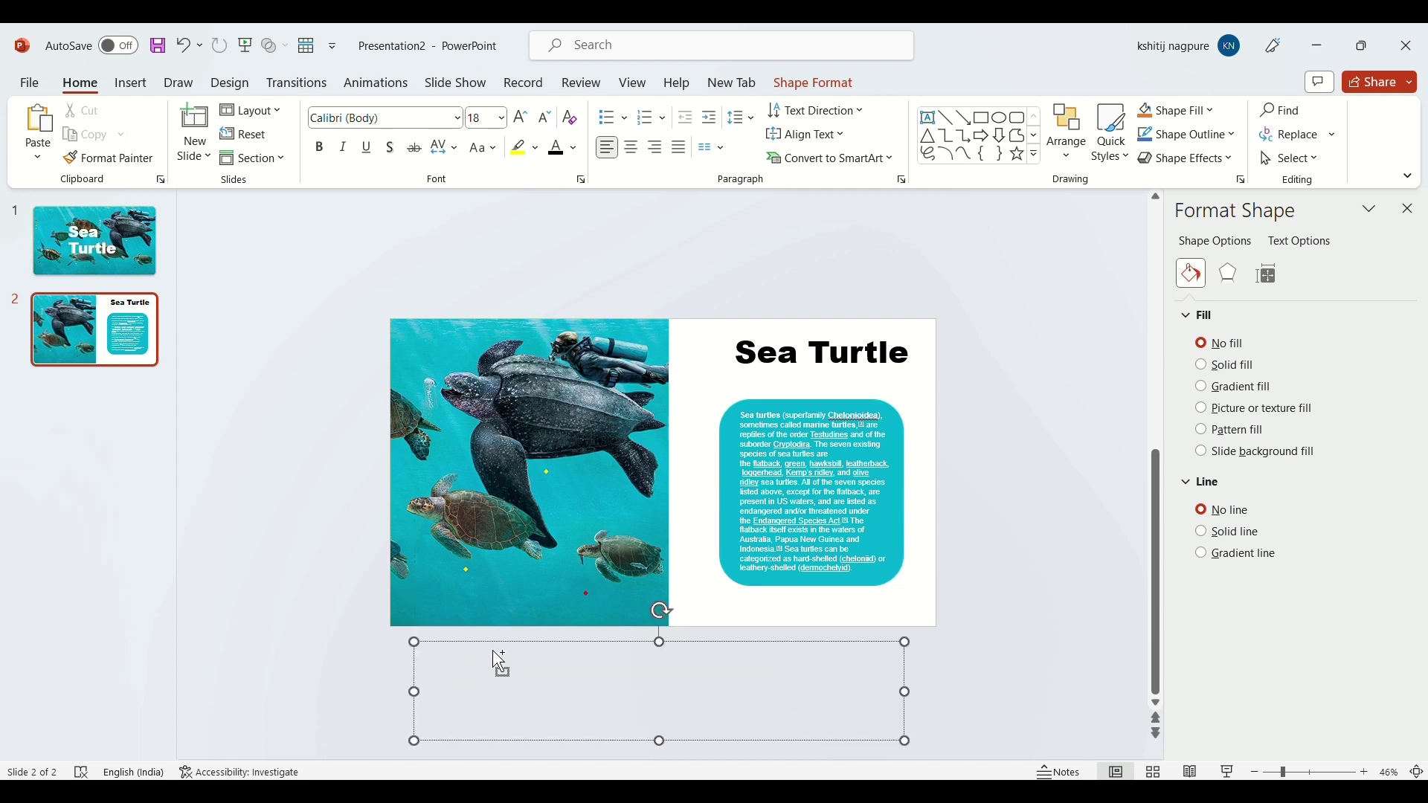
{"action": "type", "text": "Seven different species of sea (or marine) turtles grace our ocean waters, from the shallow seagrass beds of the Indian Ocean, to the colorful reefs of the Coral Triangle and the sandy beaches of the Eastern Pacific. While these highly migratory species periodically come ashore to either bask or nest, sea turtles spend the bulk of their lives in the ocean. WWF's work on sea turtles focuses on five of those species: green, hawksbill, loggerhead, leatherback, and olive ridley."}
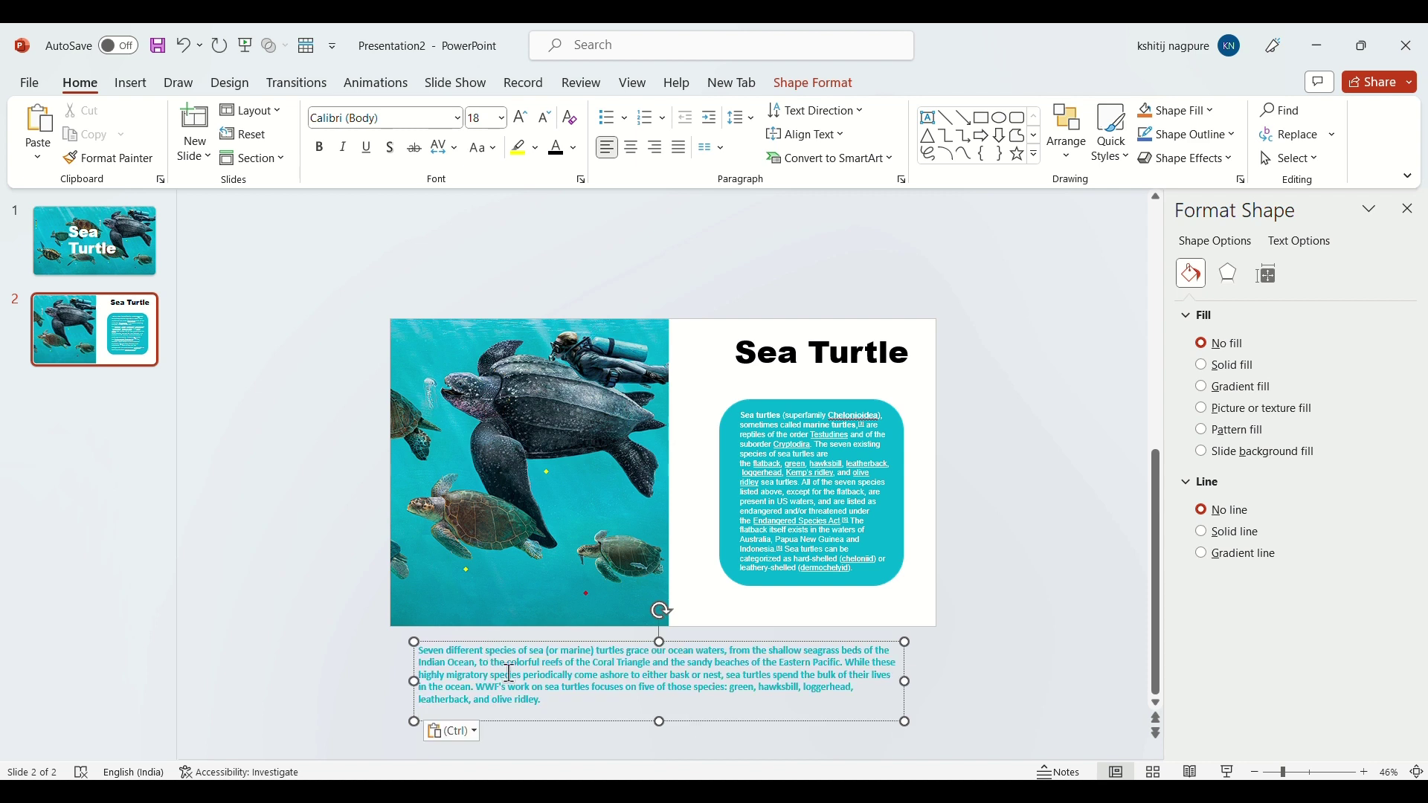
{"action": "left_click_drag", "start_coordinate": [553, 699], "coordinate": [419, 650]}
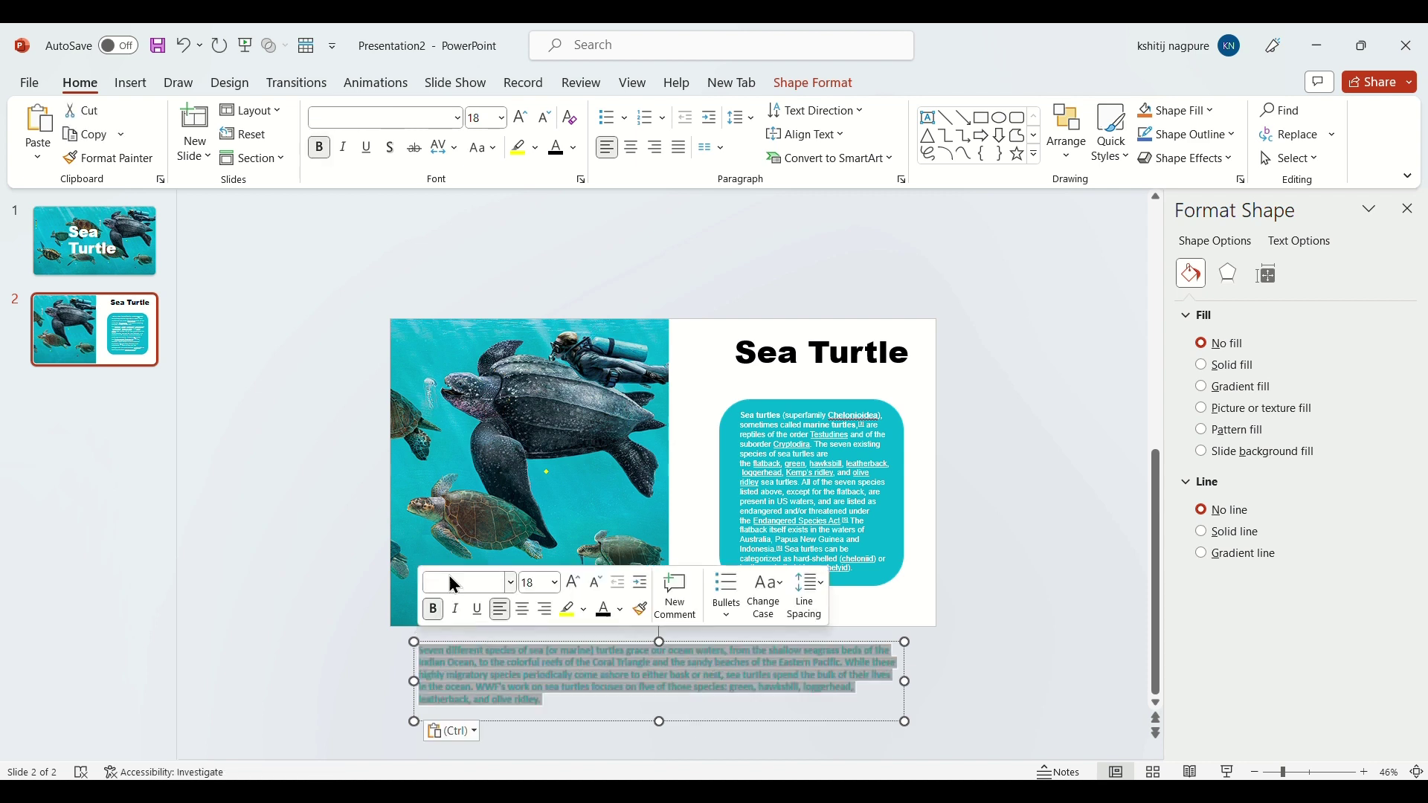
{"action": "left_click", "coordinate": [521, 117]}
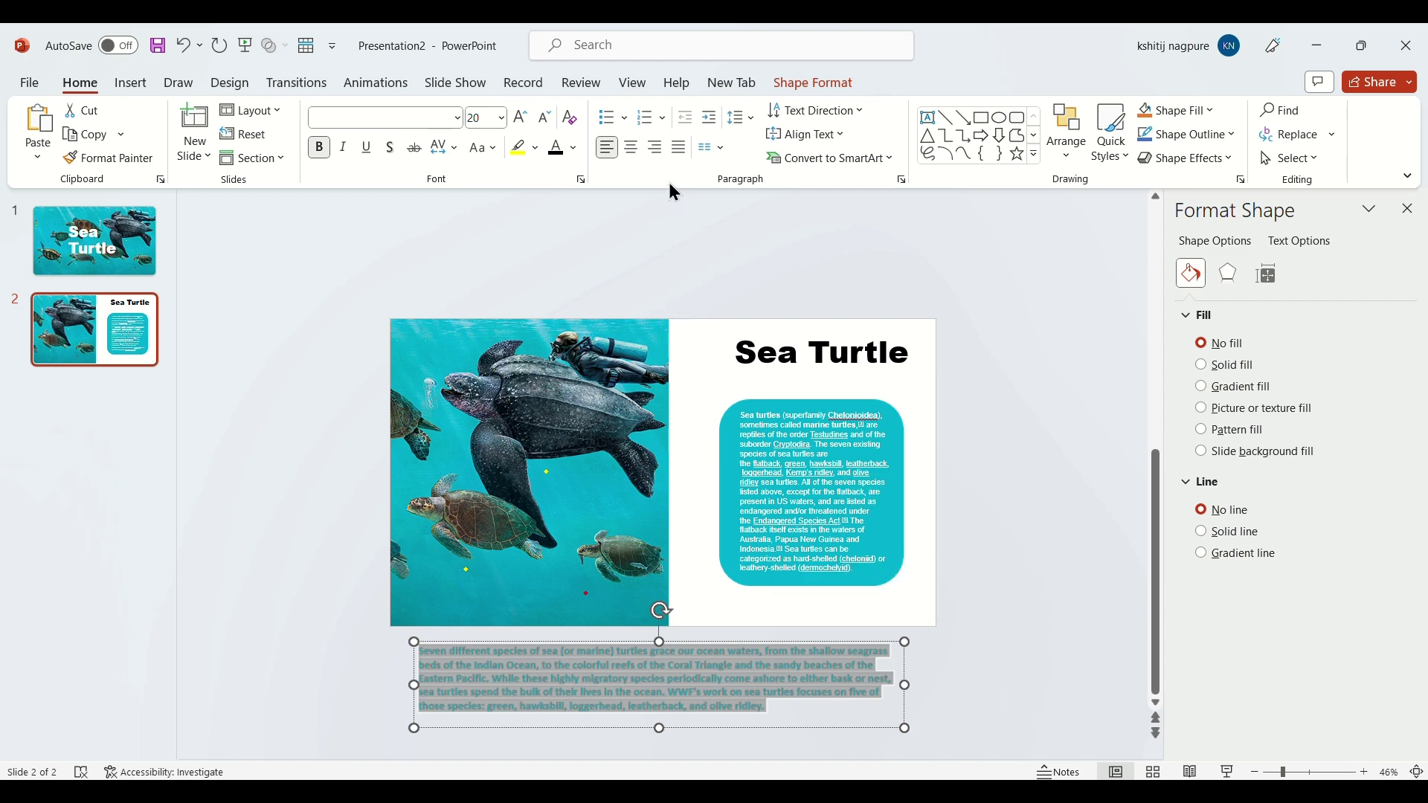
{"action": "left_click", "coordinate": [679, 147]}
{"action": "left_click", "coordinate": [1008, 699]}
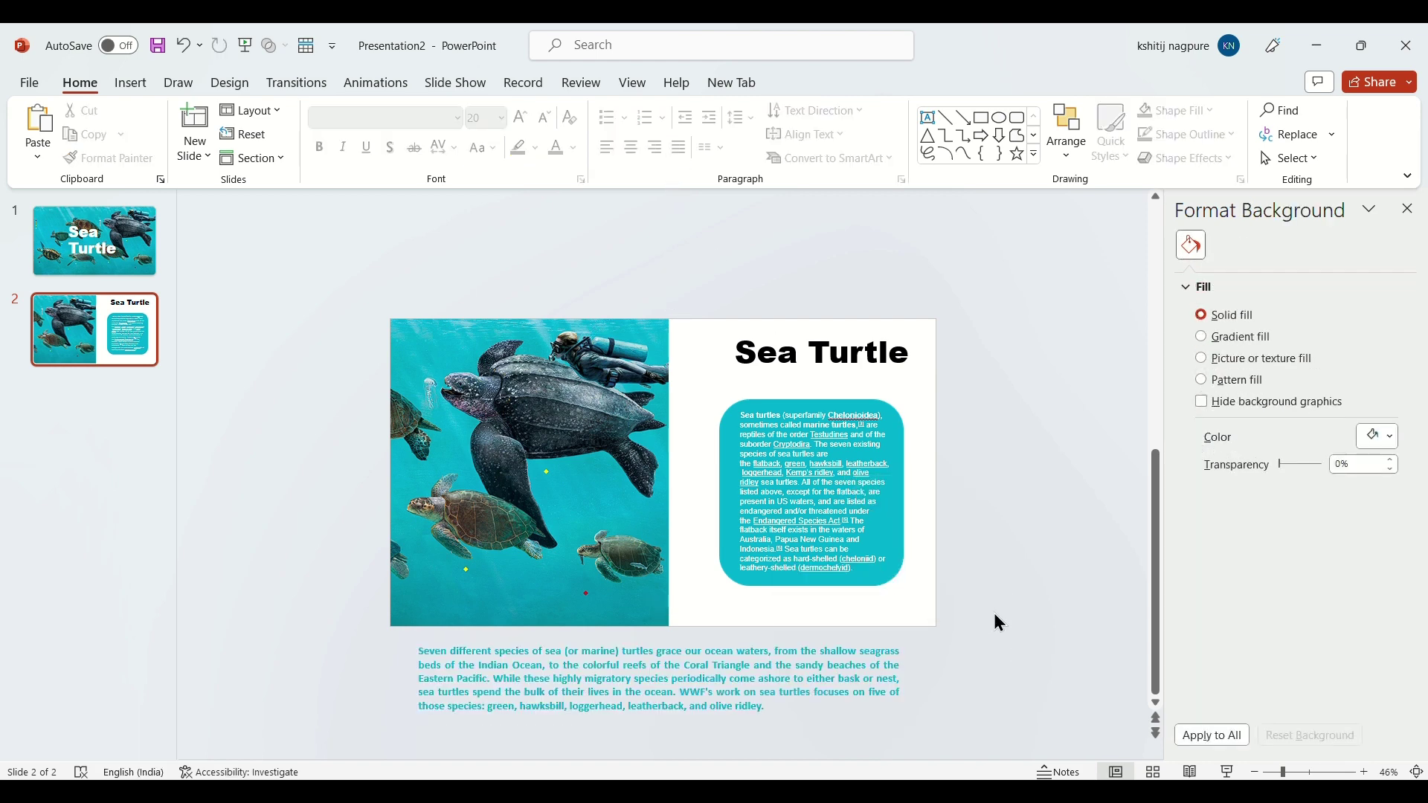
Duplicate slide 2 as slide 3, then drag its teal panel off the right edge and its title above the slide.
{"action": "right_click", "coordinate": [124, 355]}
{"action": "left_click", "coordinate": [181, 515]}
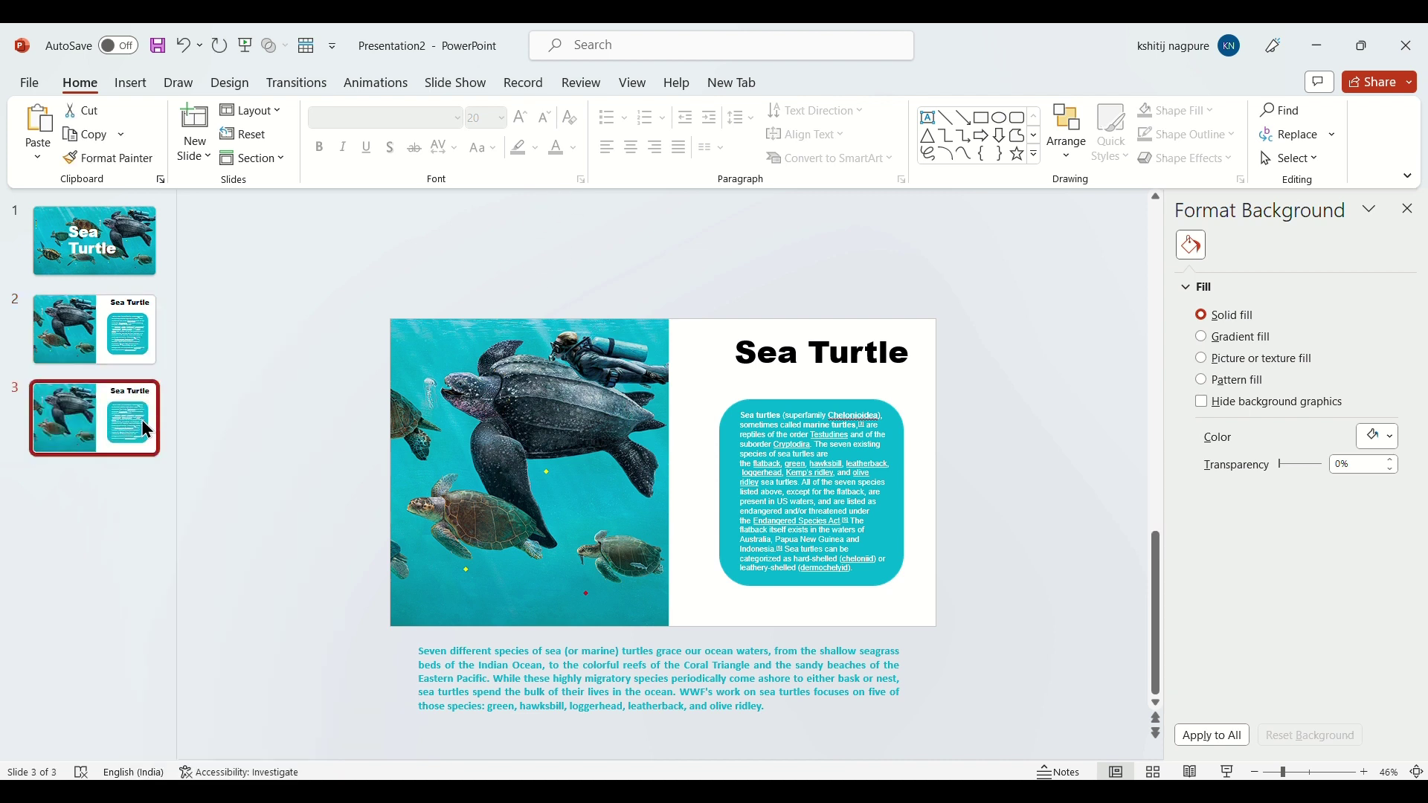
{"action": "left_click", "coordinate": [828, 407]}
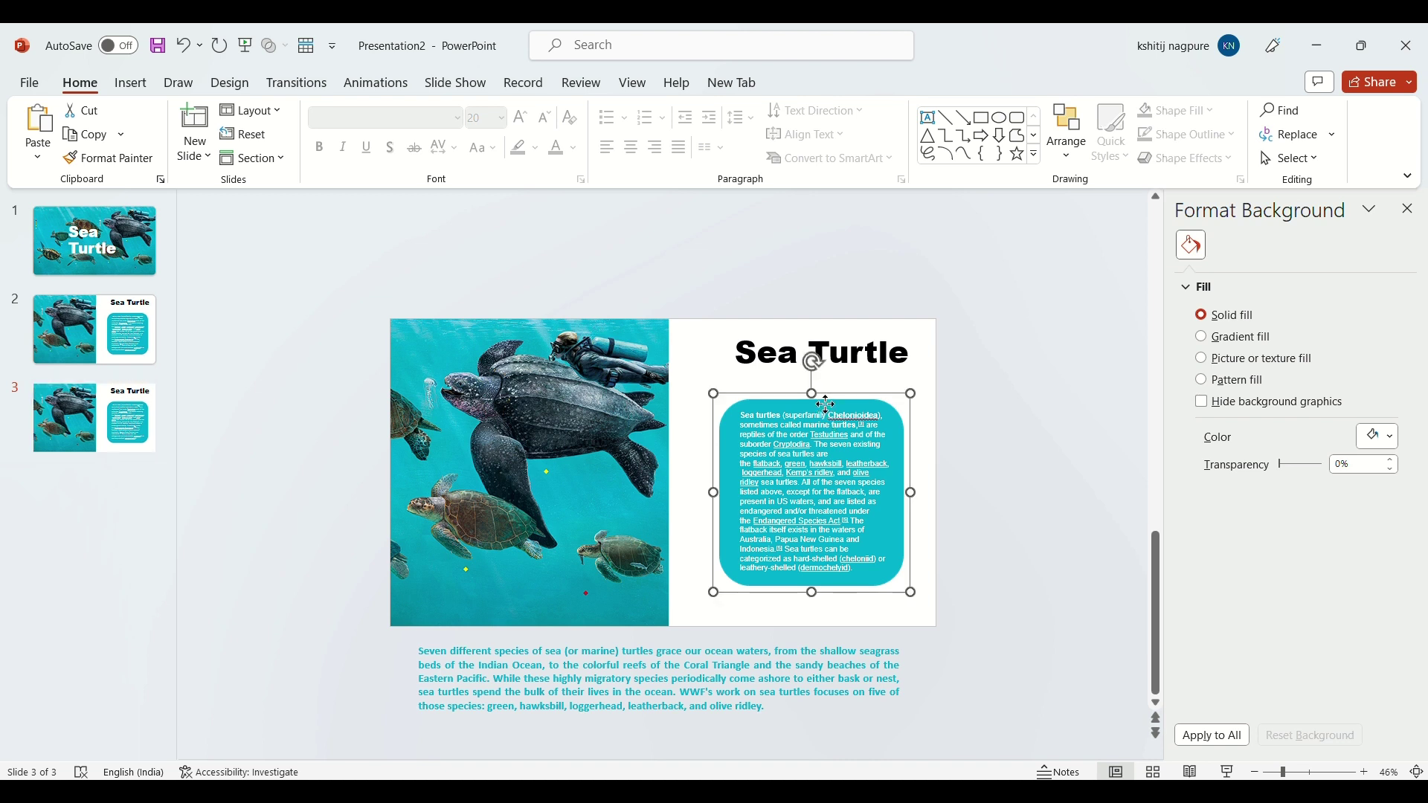
{"action": "left_click_drag", "start_coordinate": [827, 406], "coordinate": [1054, 400]}
{"action": "left_click", "coordinate": [906, 350]}
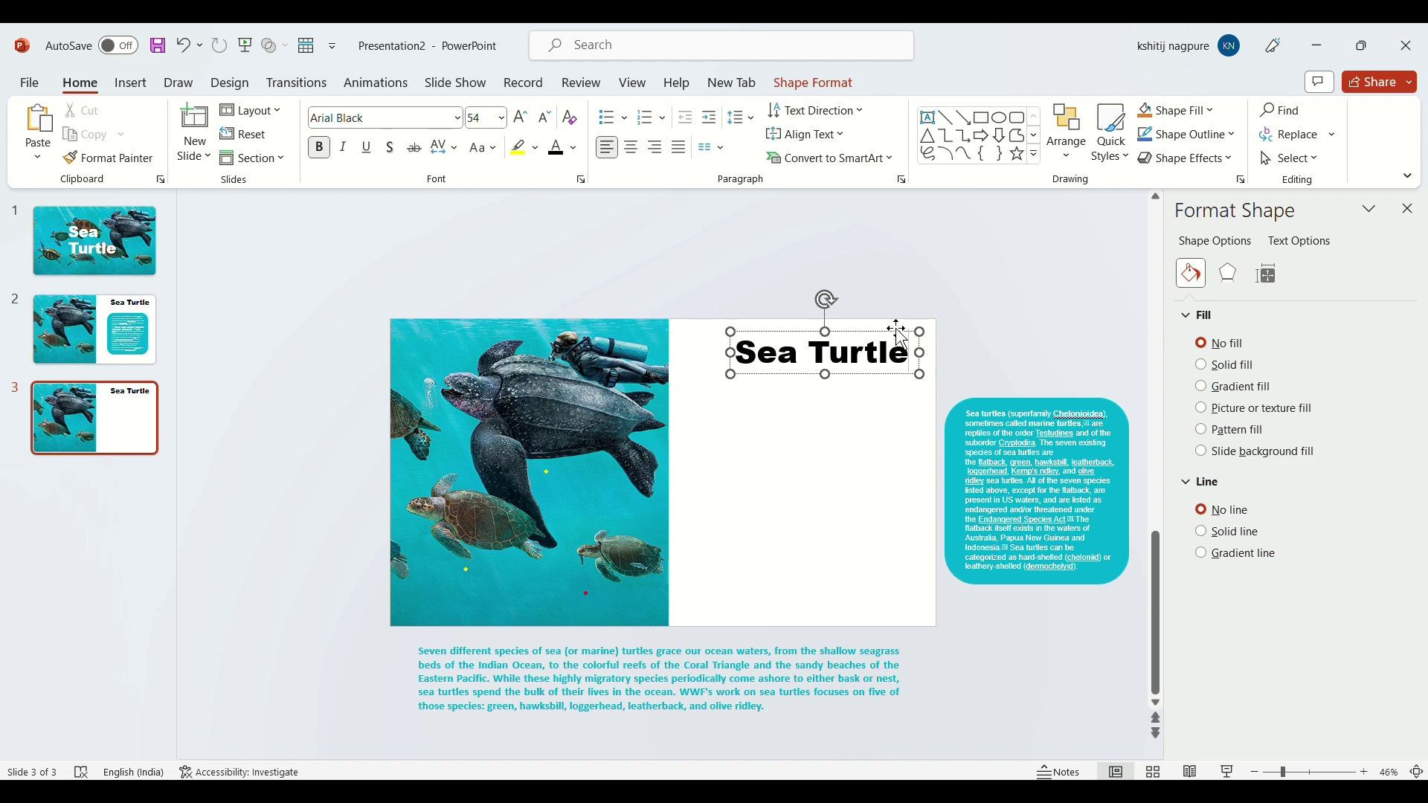
{"action": "left_click_drag", "start_coordinate": [898, 332], "coordinate": [895, 269]}
Crop slide 3's turtle photo into a full-width banner across the top of the slide.
{"action": "left_click", "coordinate": [548, 497]}
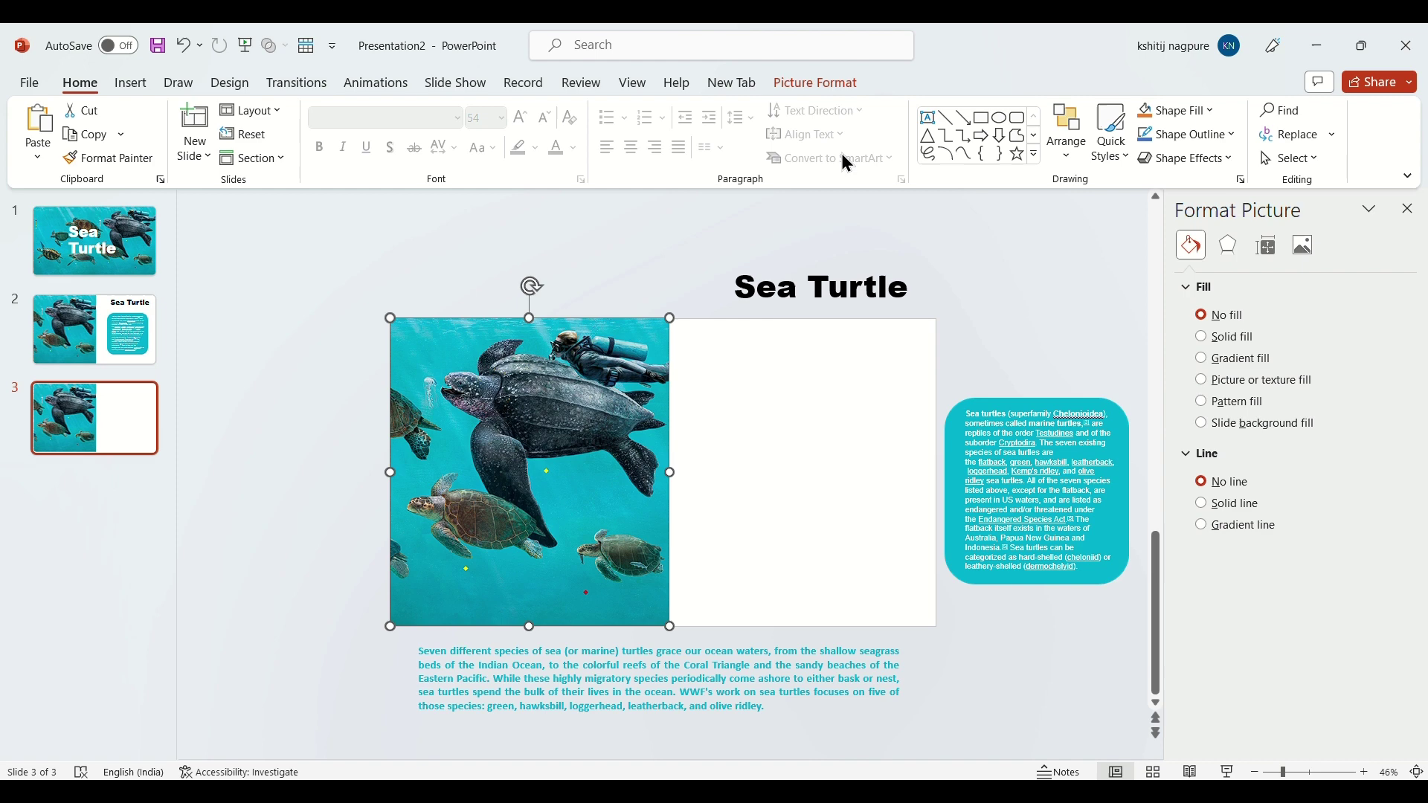
{"action": "left_click", "coordinate": [846, 86]}
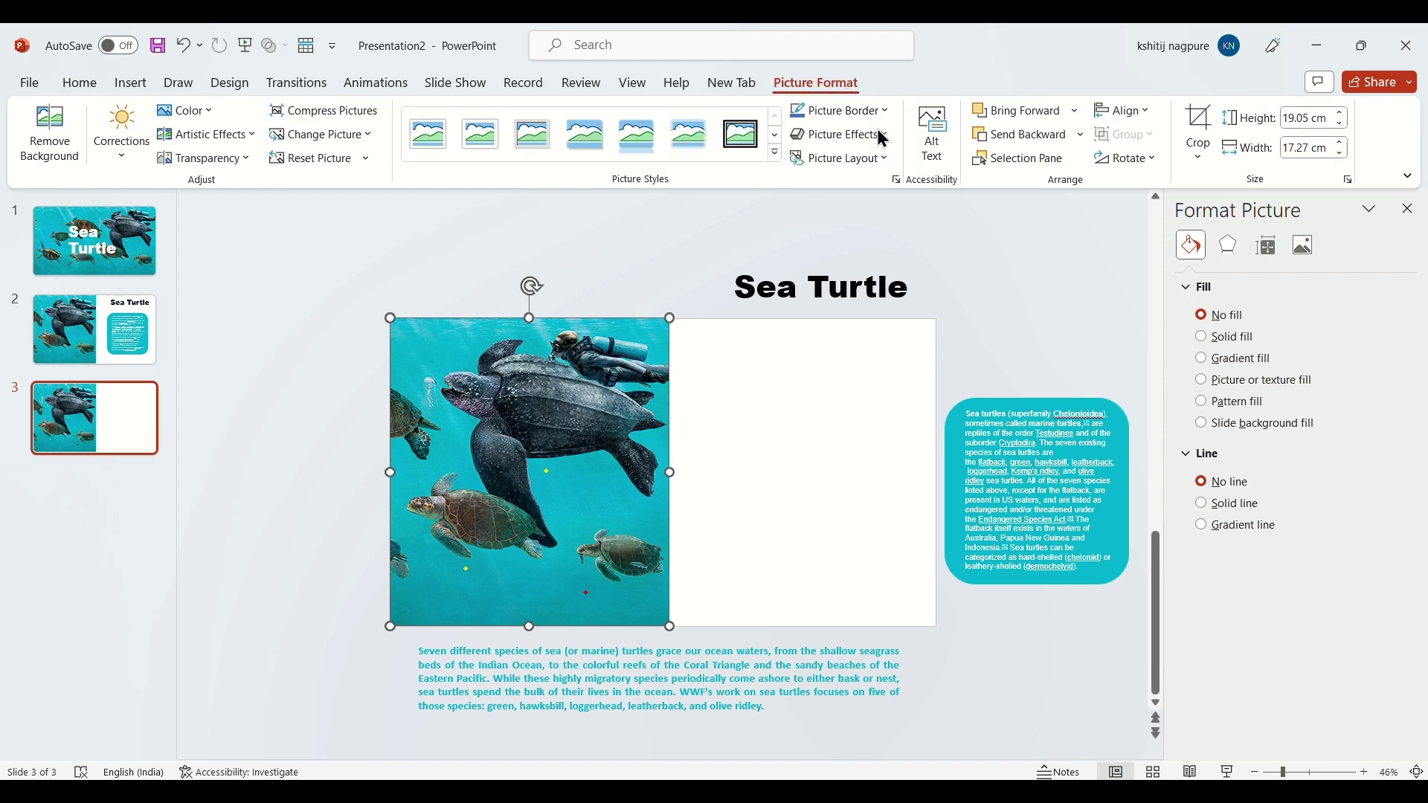
{"action": "left_click", "coordinate": [1194, 154]}
{"action": "left_click", "coordinate": [1209, 187]}
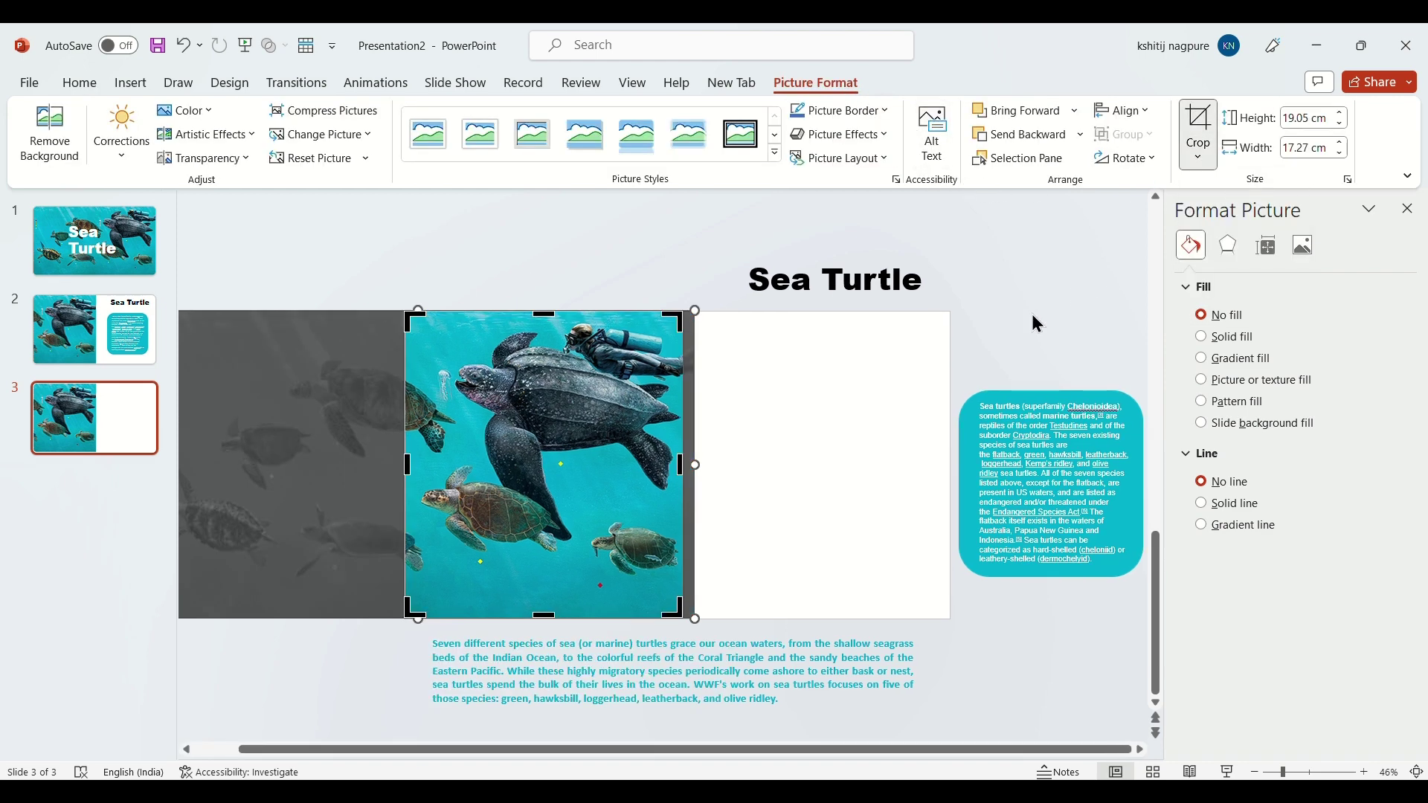
{"action": "left_click_drag", "start_coordinate": [534, 473], "coordinate": [788, 485]}
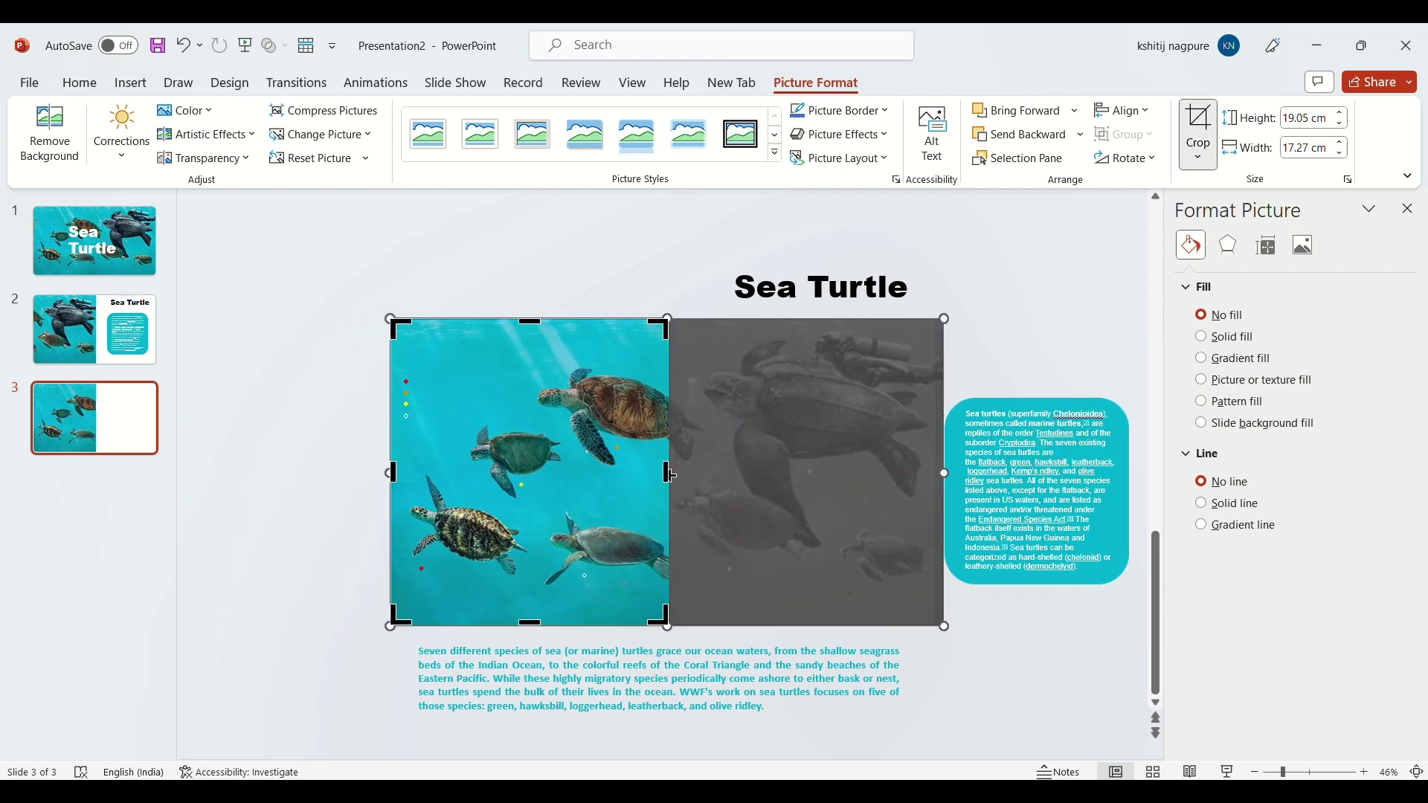
{"action": "left_click_drag", "start_coordinate": [669, 474], "coordinate": [944, 494]}
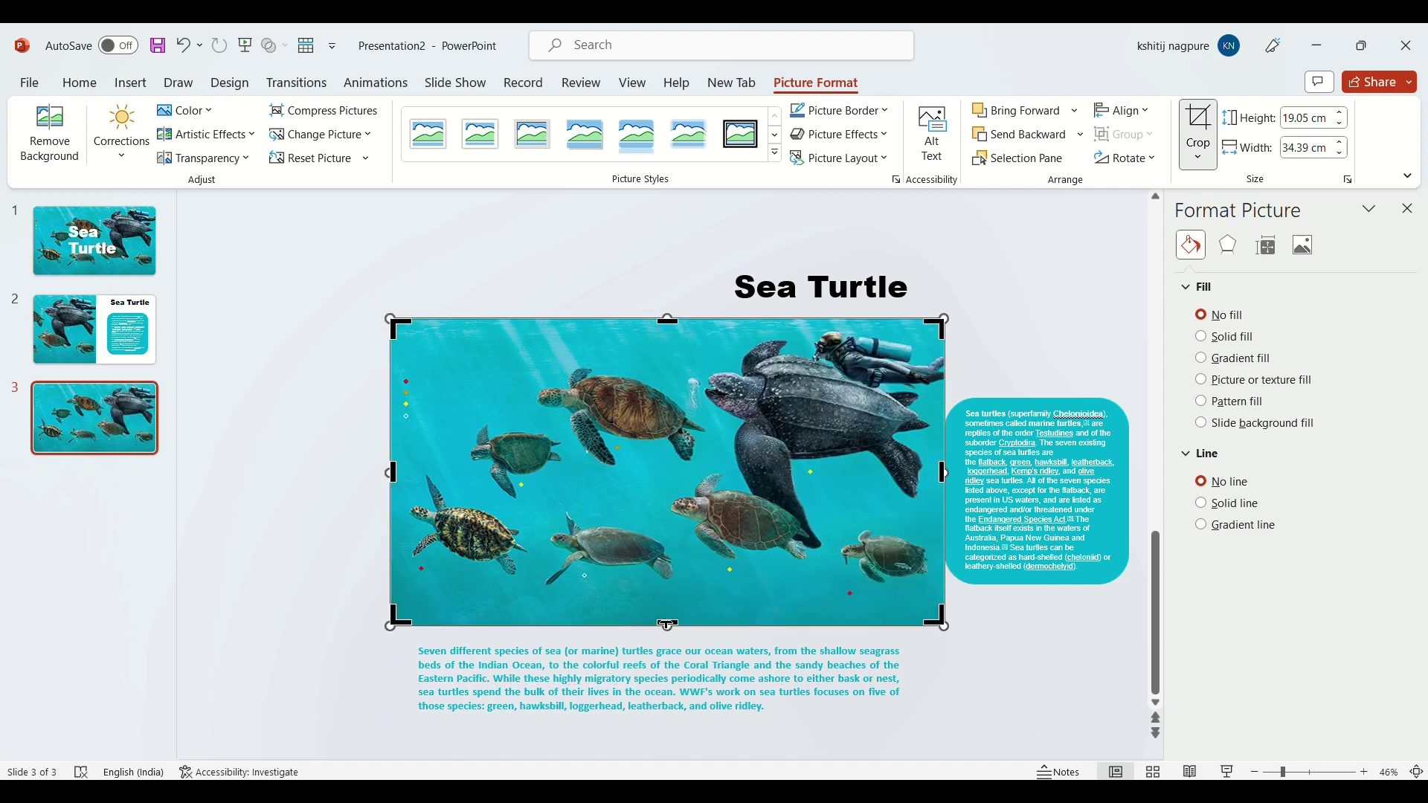
{"action": "left_click_drag", "start_coordinate": [668, 625], "coordinate": [678, 506]}
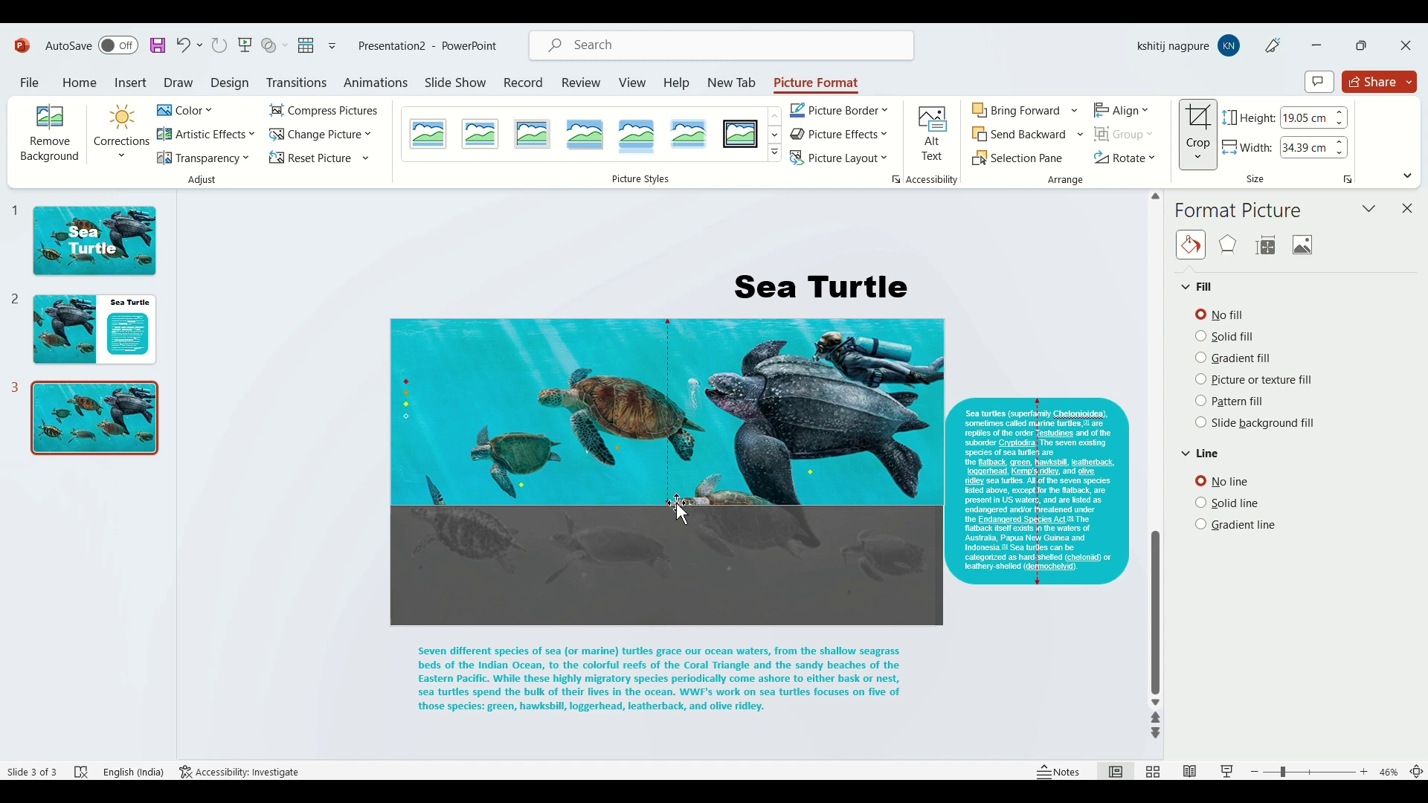
{"action": "left_click", "coordinate": [980, 667]}
Move the species paragraph up so it sits just below the photo banner.
{"action": "left_click", "coordinate": [878, 678]}
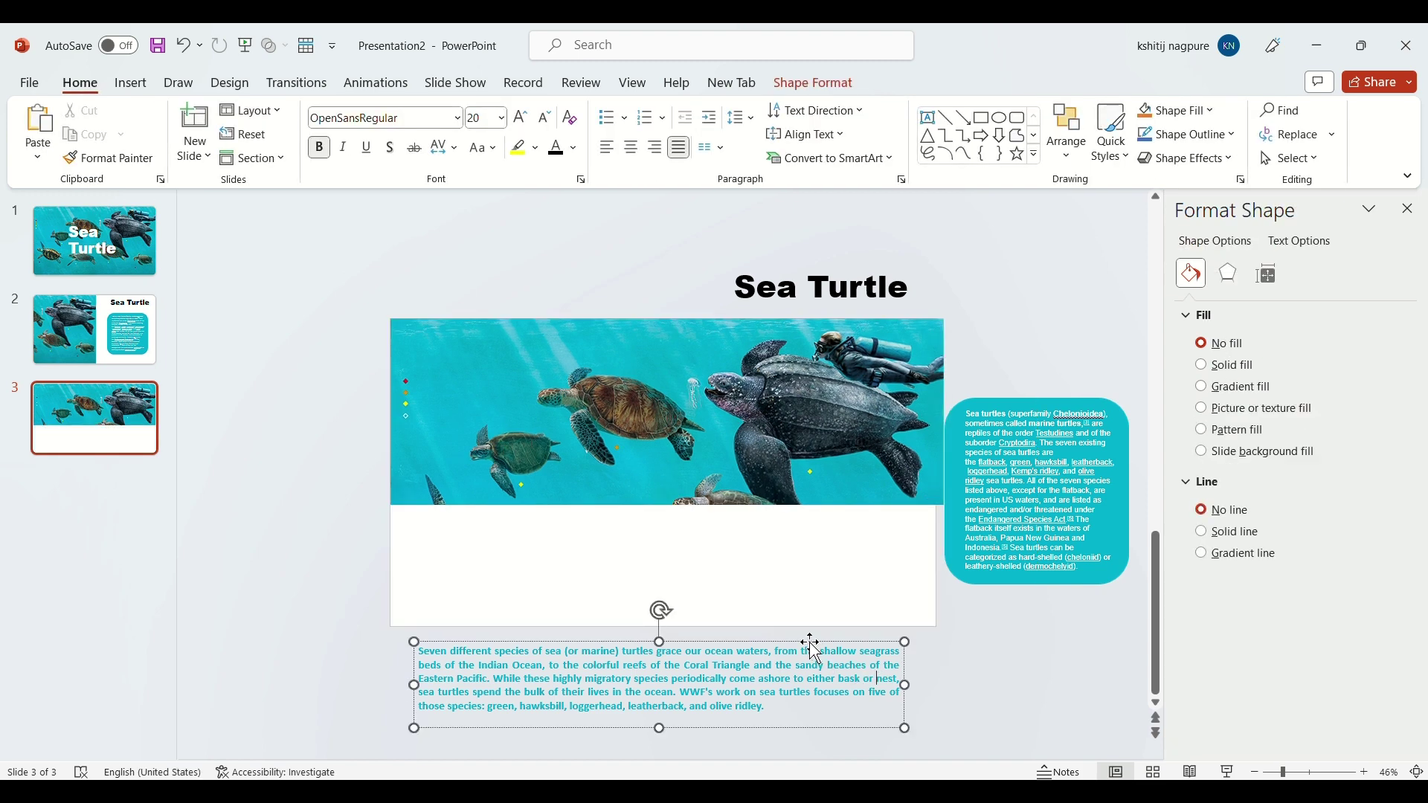
{"action": "left_click_drag", "start_coordinate": [811, 642], "coordinate": [814, 530]}
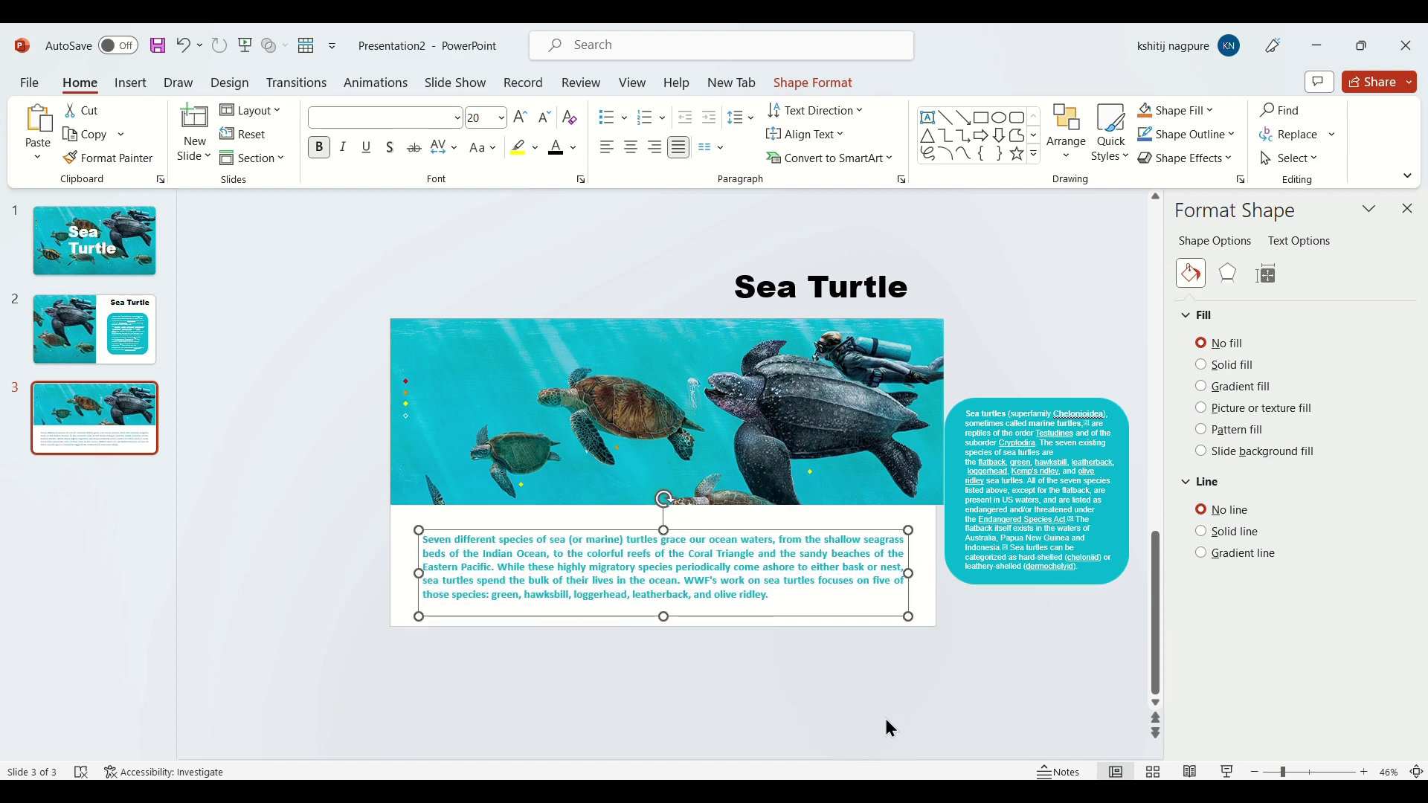
{"action": "left_click", "coordinate": [122, 420]}
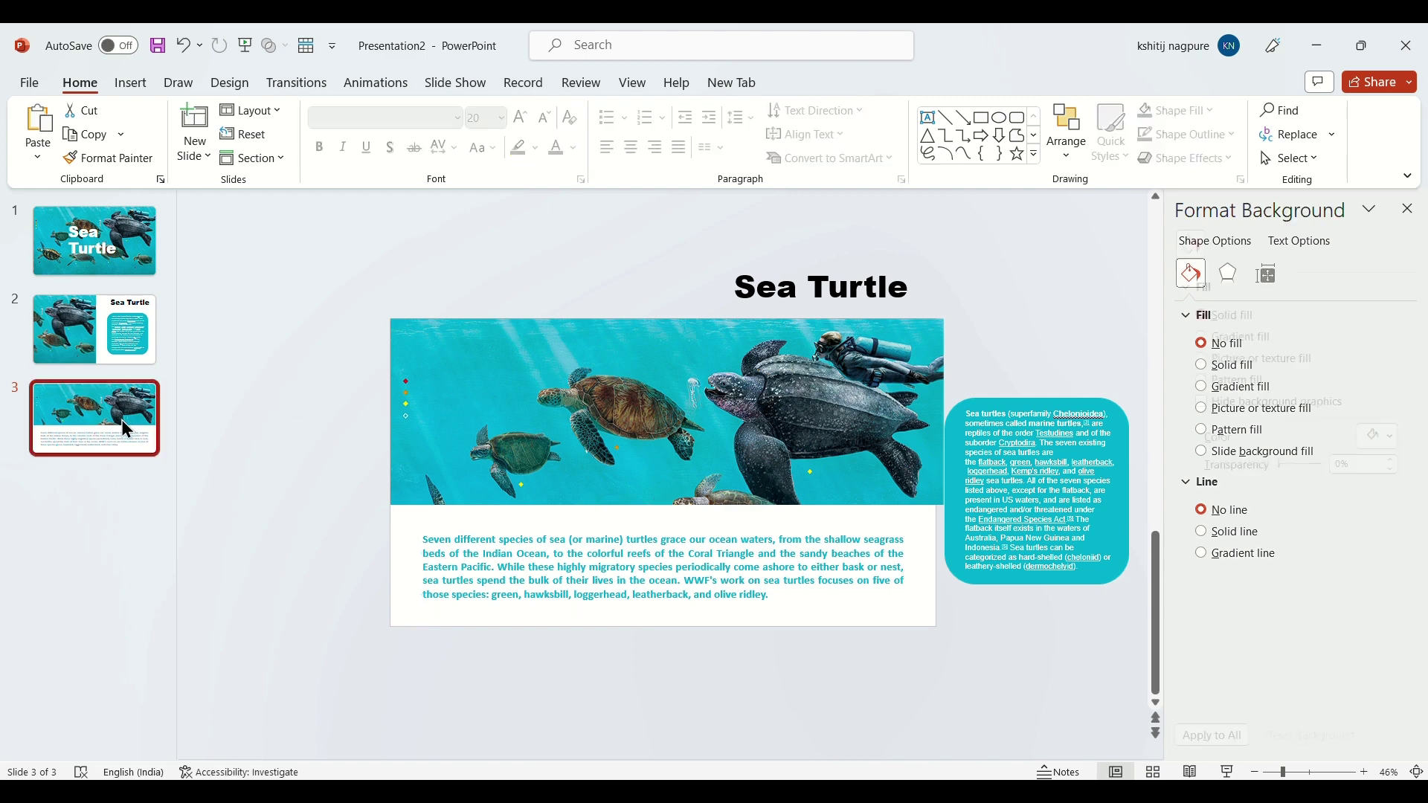
Apply the Morph transition to slide 2, then go back to slide 1.
{"action": "left_click", "coordinate": [88, 350]}
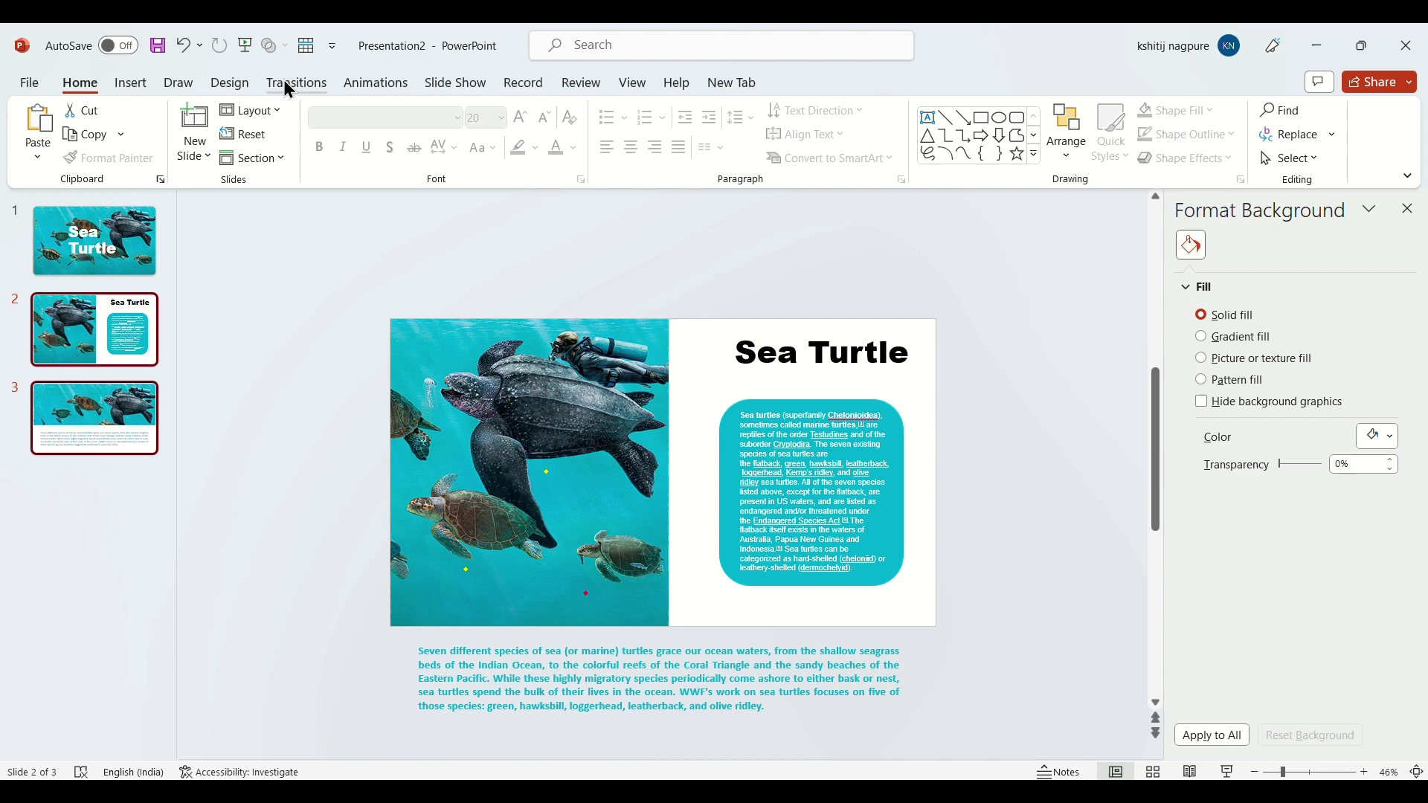
{"action": "left_click", "coordinate": [287, 83]}
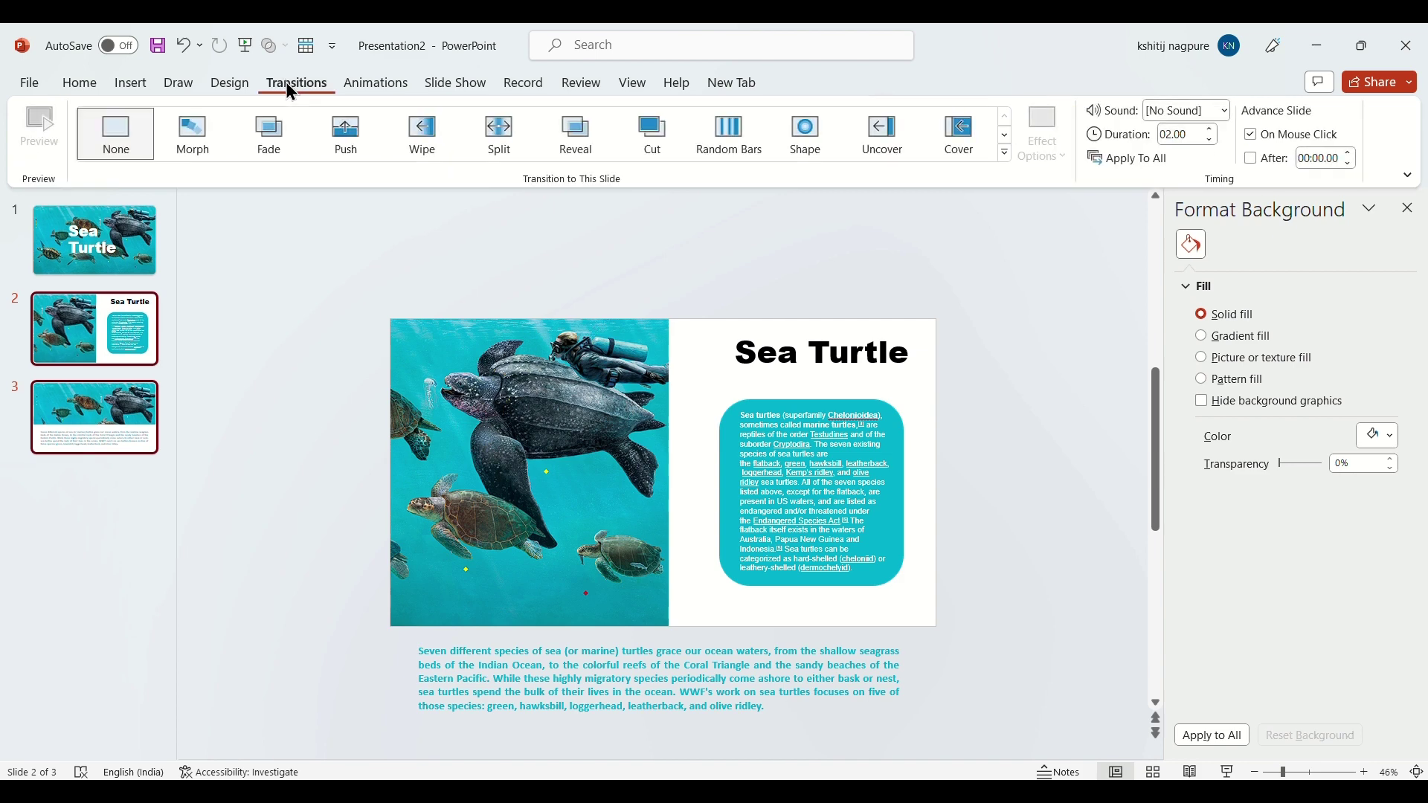
{"action": "left_click", "coordinate": [195, 141]}
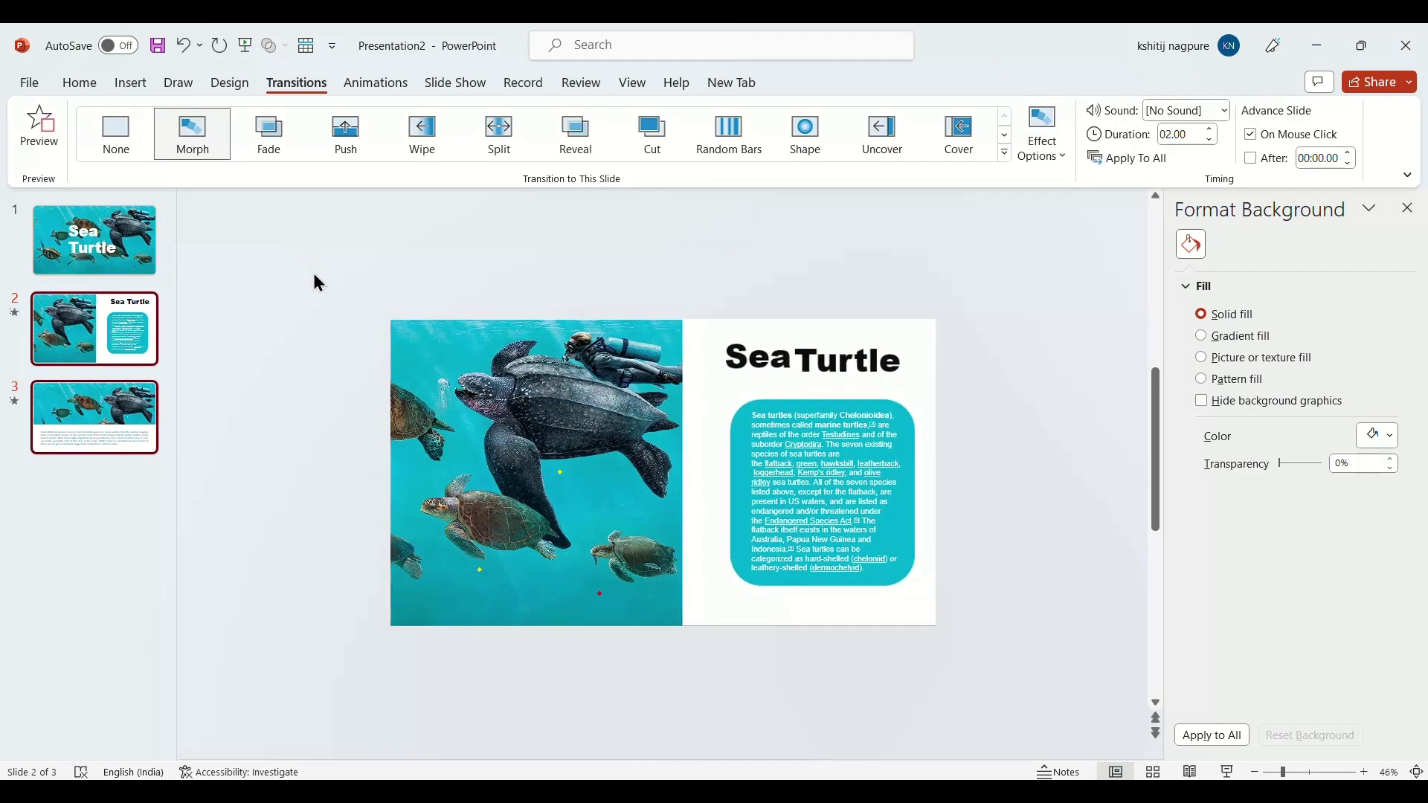
{"action": "left_click", "coordinate": [97, 261]}
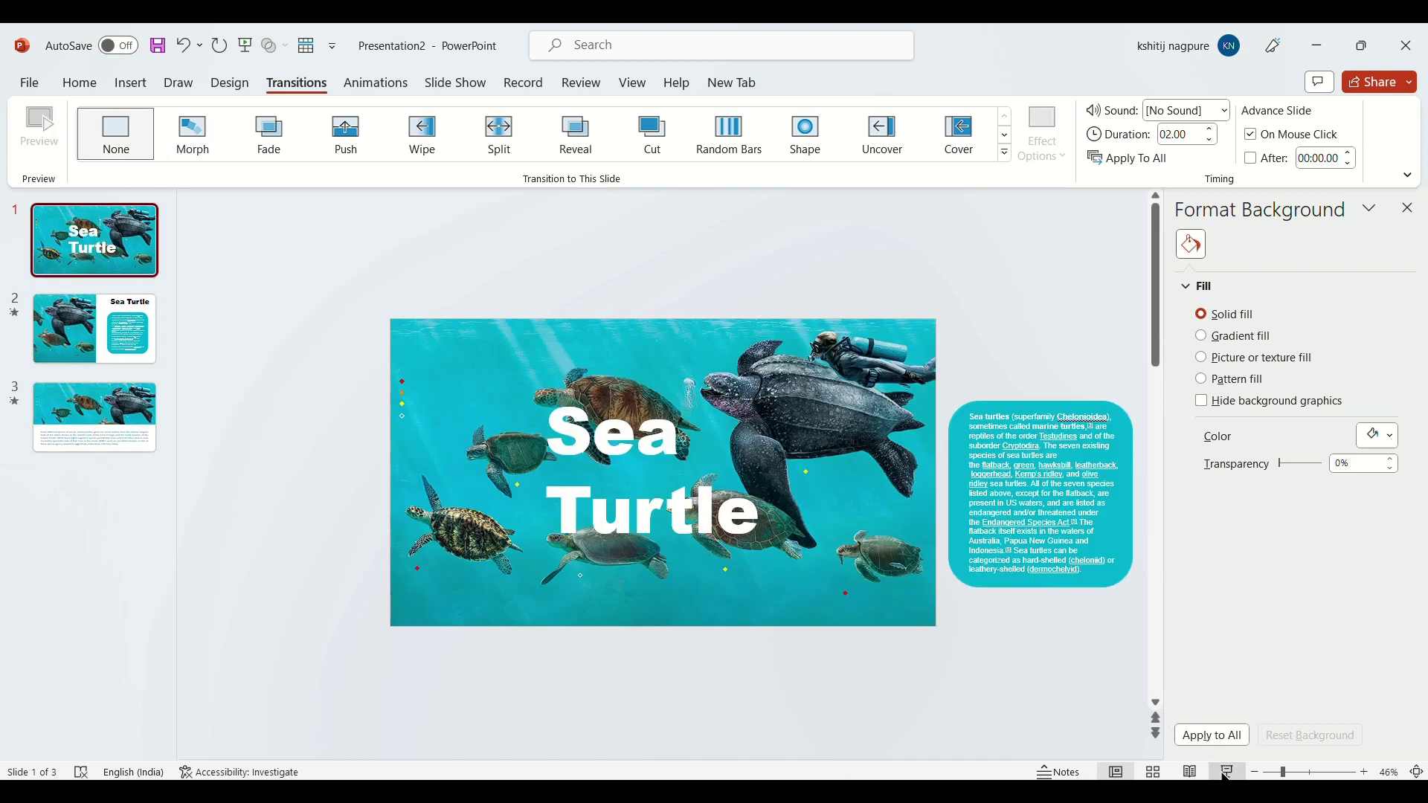